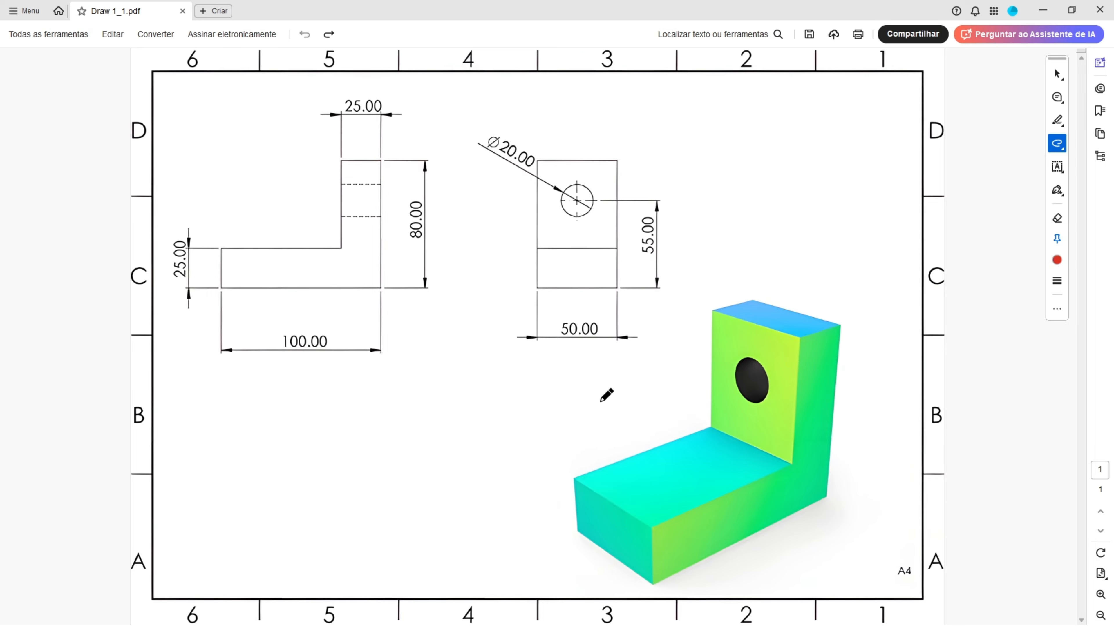
# Step: Draw red freehand arrows pointing at the 3D view and at the L-shaped side view of the drawing
pyautogui.moveTo(542, 403)
pyautogui.mouseDown()
pyautogui.moveTo(654, 405)
pyautogui.moveTo(626, 419)
pyautogui.mouseUp()
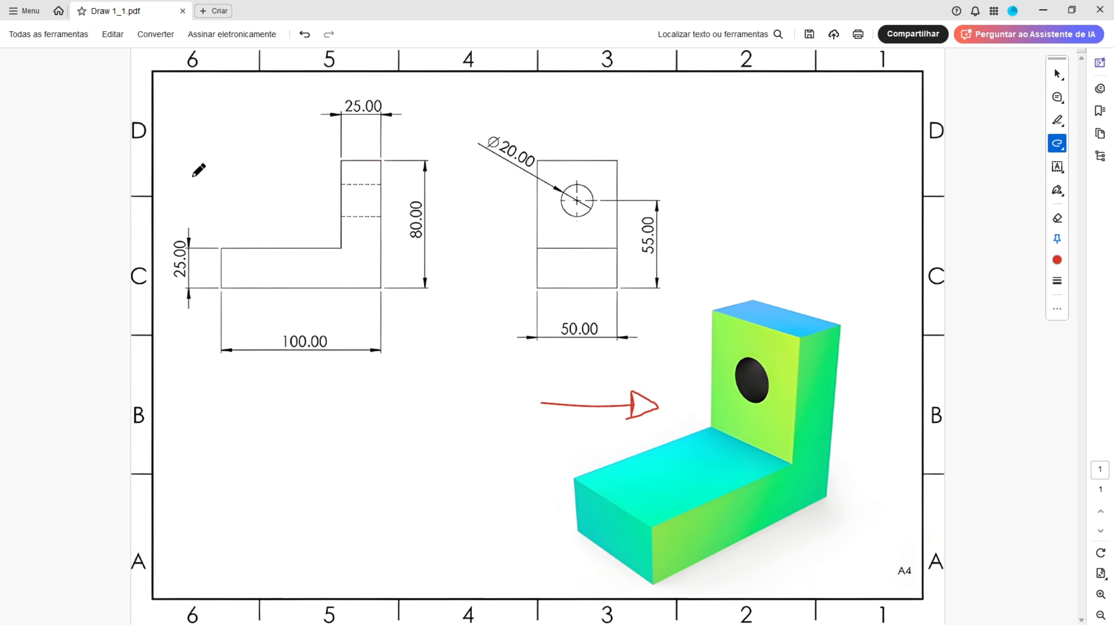
pyautogui.moveTo(232, 158)
pyautogui.mouseDown()
pyautogui.moveTo(293, 199)
pyautogui.moveTo(303, 194)
pyautogui.moveTo(267, 208)
pyautogui.mouseUp()
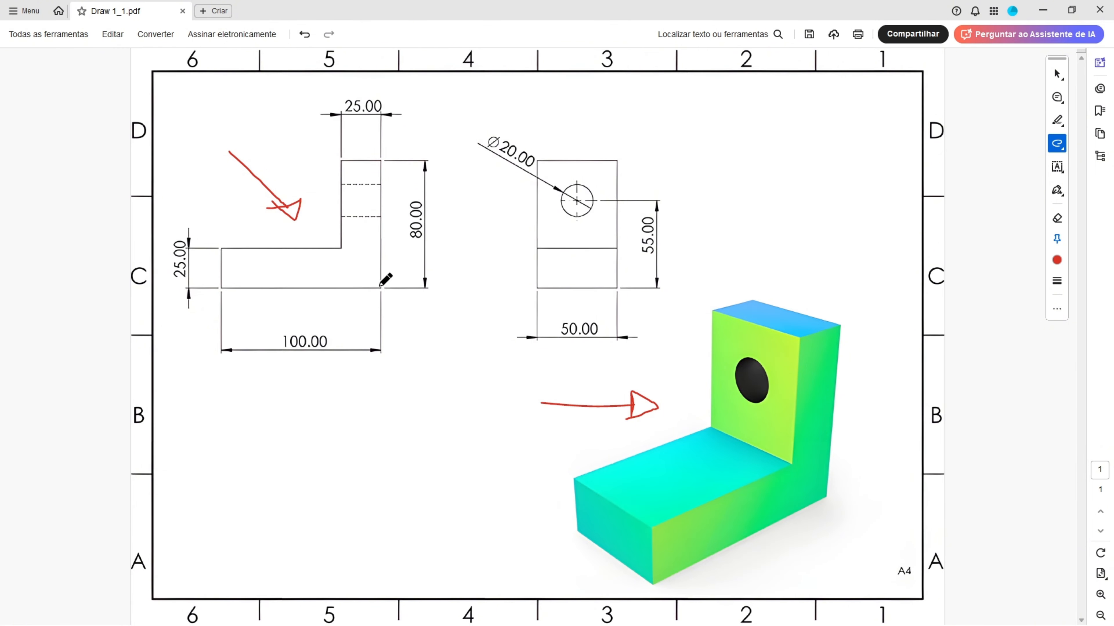
# Step: Trace the upright leg of the L-shaped view in red, ticking its edges and boxing the 80.00 and upper 25.00 dimensions
pyautogui.keyDown('ctrl'); pyautogui.scroll(2, 323, 251); pyautogui.keyUp('ctrl')
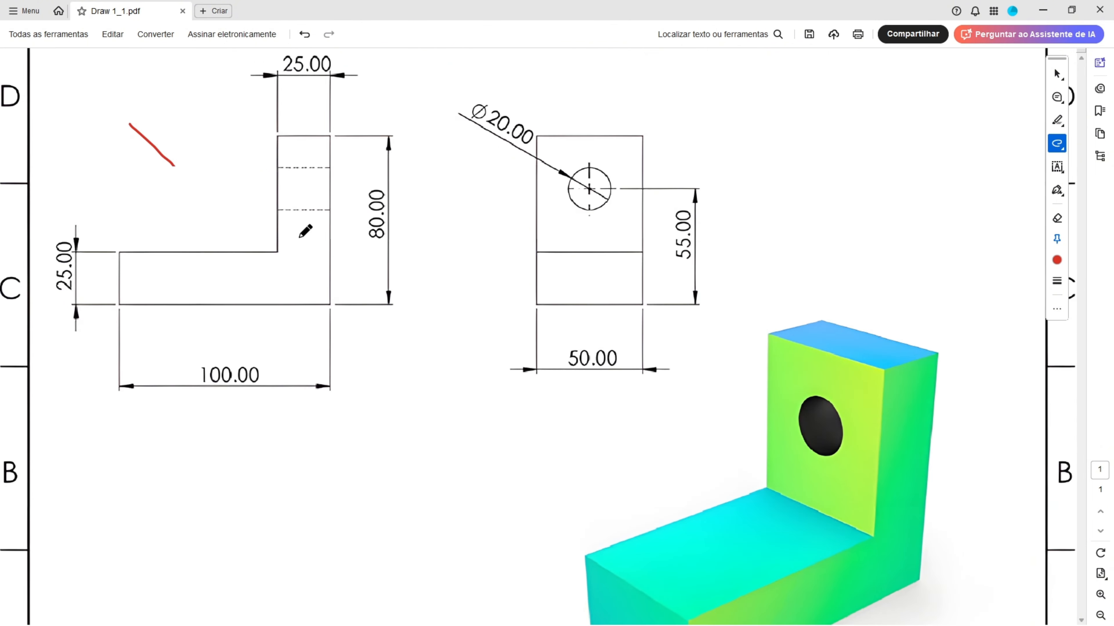
pyautogui.scroll(1, 237, 242)
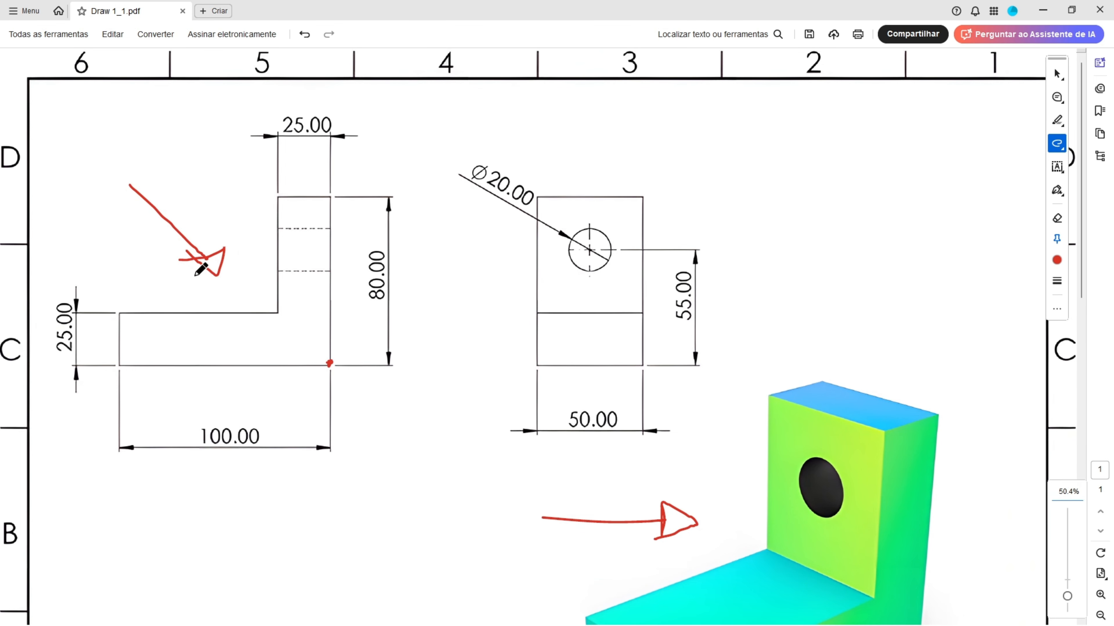
pyautogui.moveTo(329, 363)
pyautogui.mouseDown()
pyautogui.moveTo(329, 192)
pyautogui.moveTo(280, 191)
pyautogui.moveTo(276, 313)
pyautogui.mouseUp()
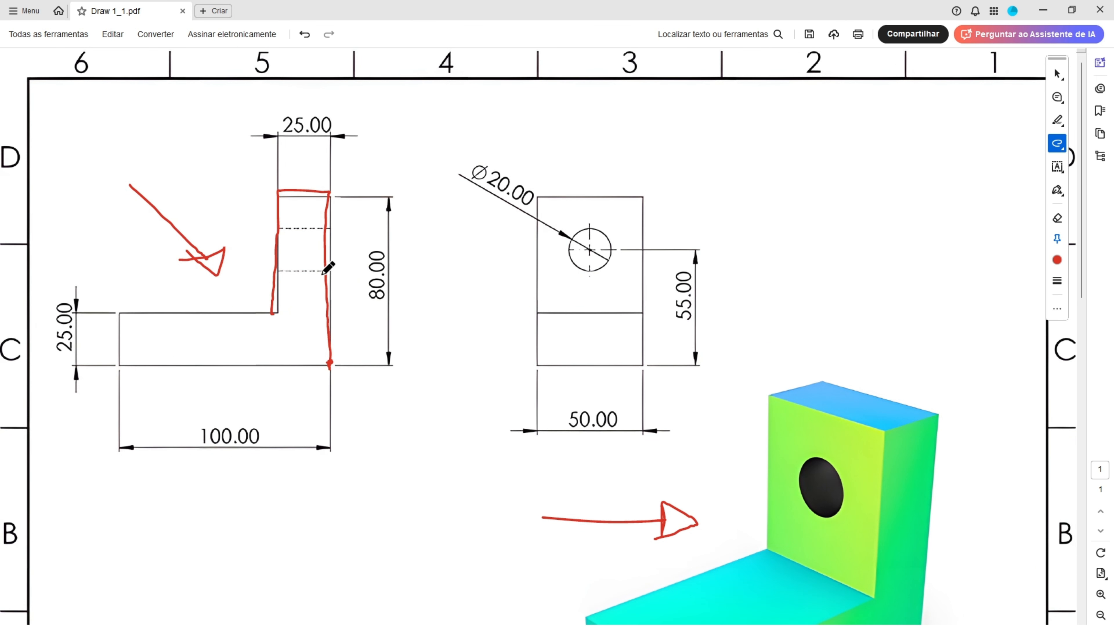
pyautogui.moveTo(320, 275)
pyautogui.mouseDown()
pyautogui.moveTo(334, 276)
pyautogui.moveTo(360, 312)
pyautogui.moveTo(397, 246)
pyautogui.moveTo(356, 249)
pyautogui.mouseUp()
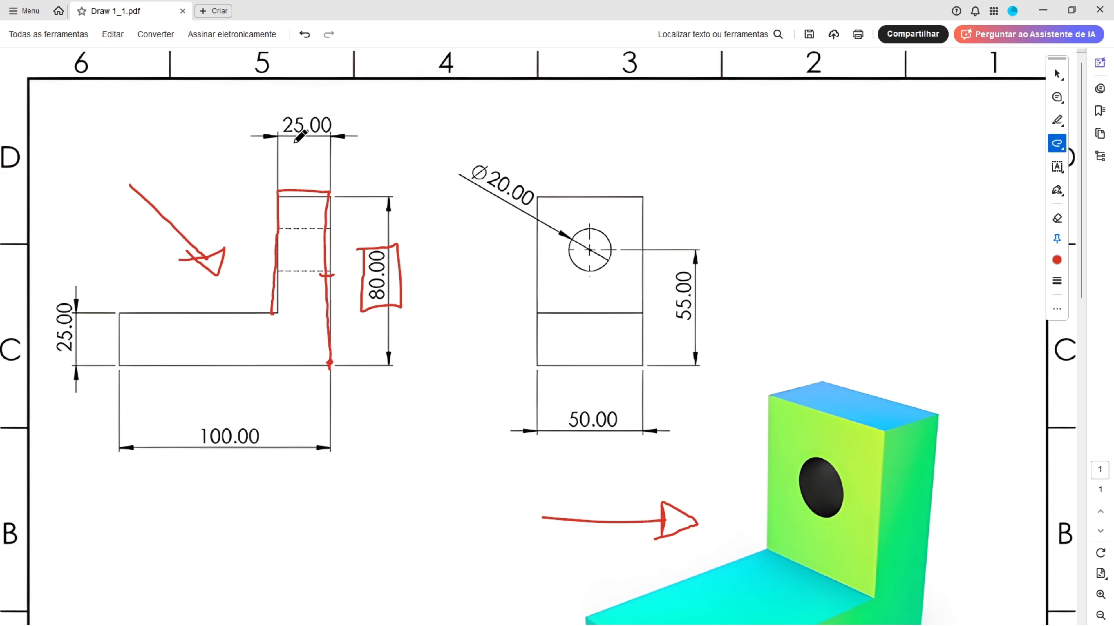
pyautogui.moveTo(279, 121)
pyautogui.mouseDown()
pyautogui.moveTo(343, 128)
pyautogui.moveTo(276, 107)
pyautogui.mouseUp()
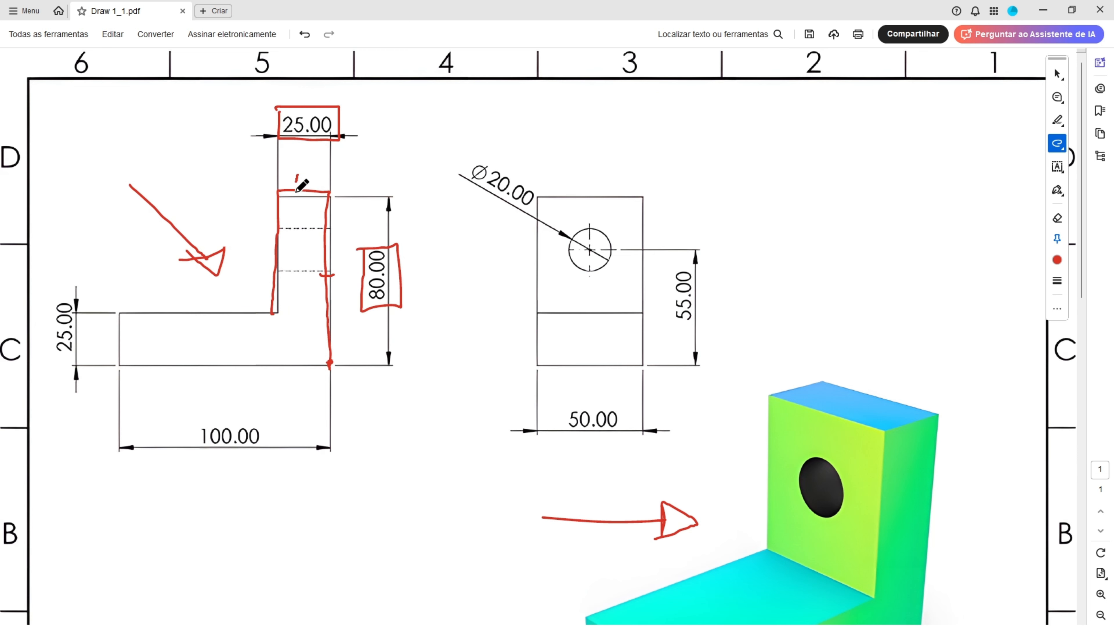
pyautogui.moveTo(297, 176); pyautogui.dragTo(295, 205)
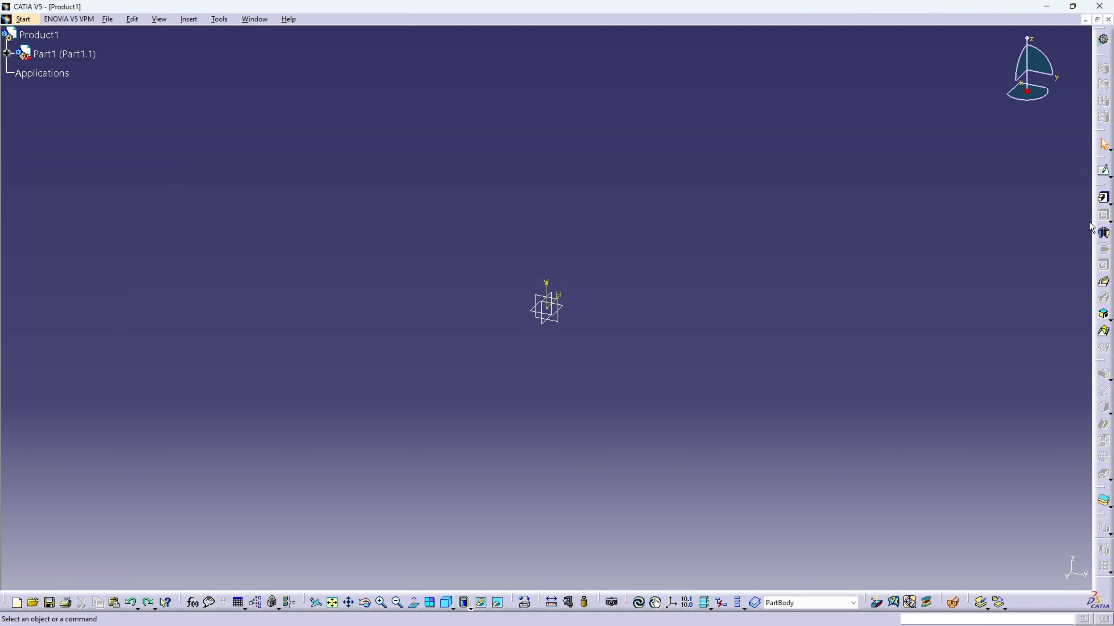
# Step: Switch to CATIA V5 and sketch an open profile on the zx plane from the origin: about 70 mm up, 21 mm across, 45 mm down
pyautogui.click(1101, 173)
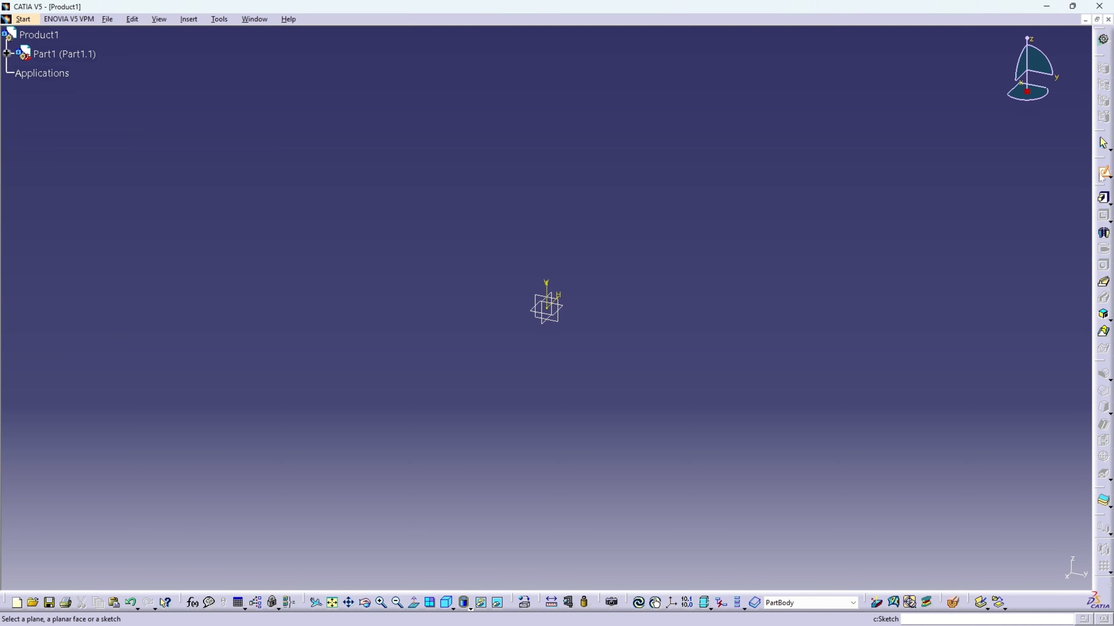
pyautogui.click(524, 303)
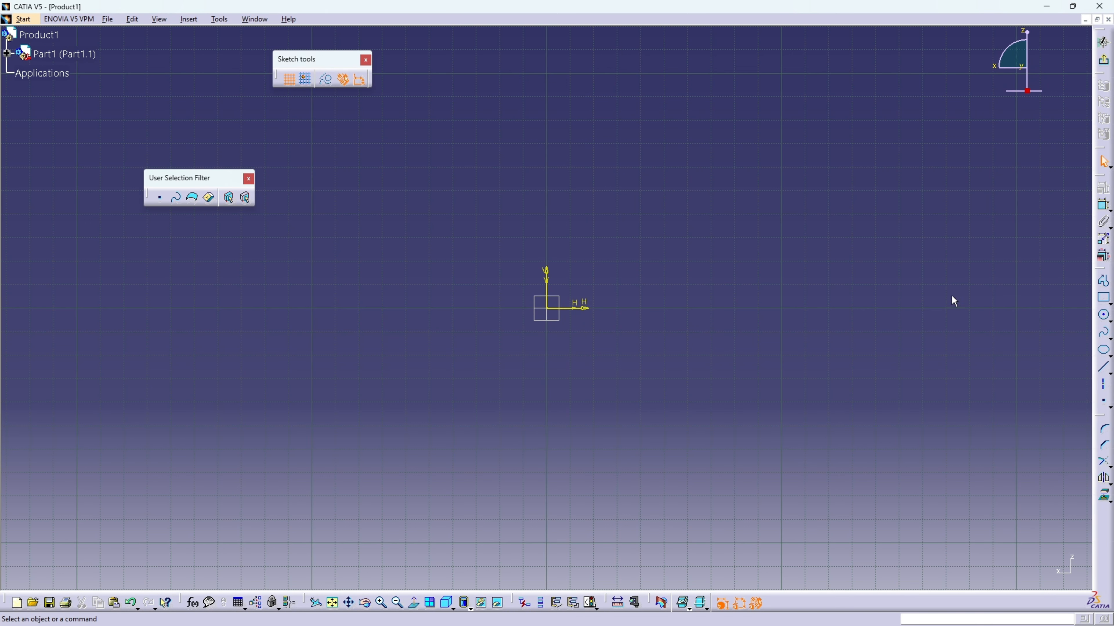
pyautogui.click(1104, 283)
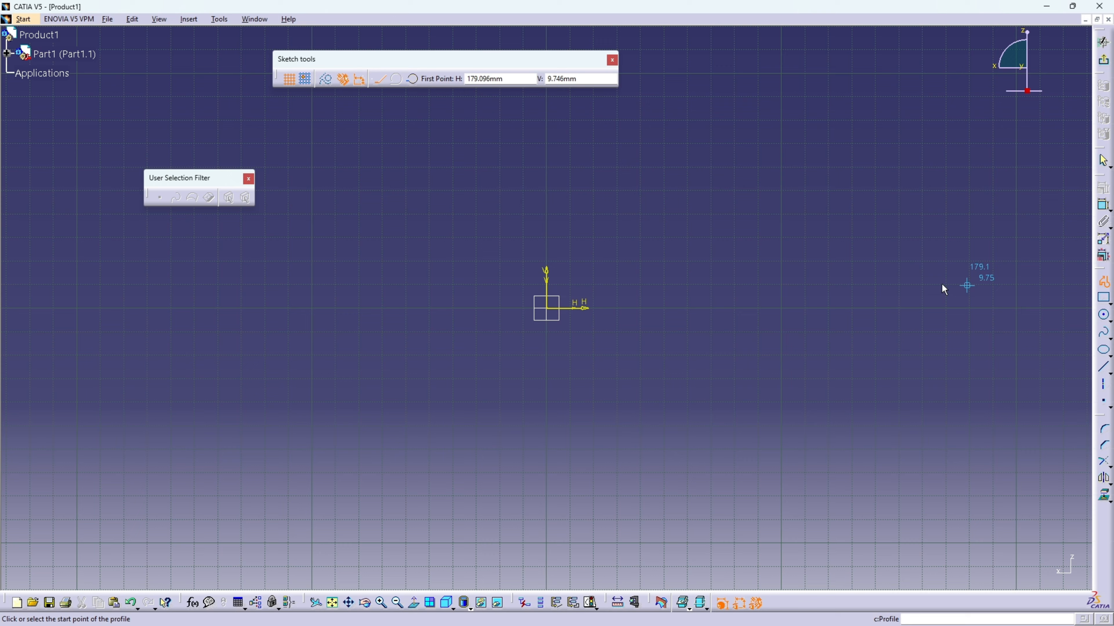
pyautogui.click(551, 309)
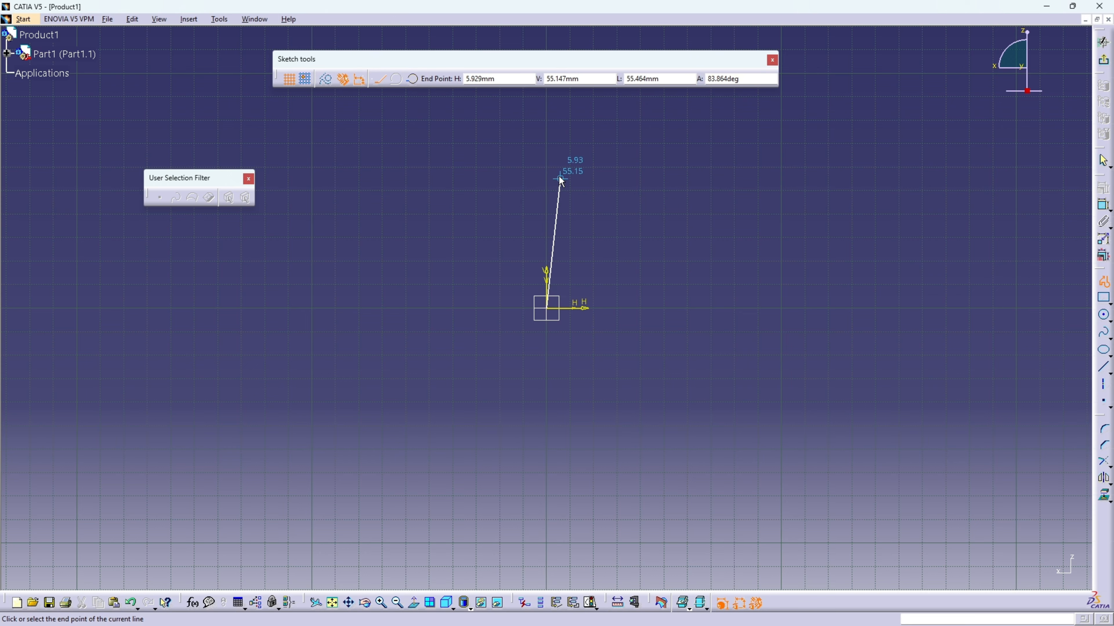
pyautogui.click(547, 142)
pyautogui.click(498, 142)
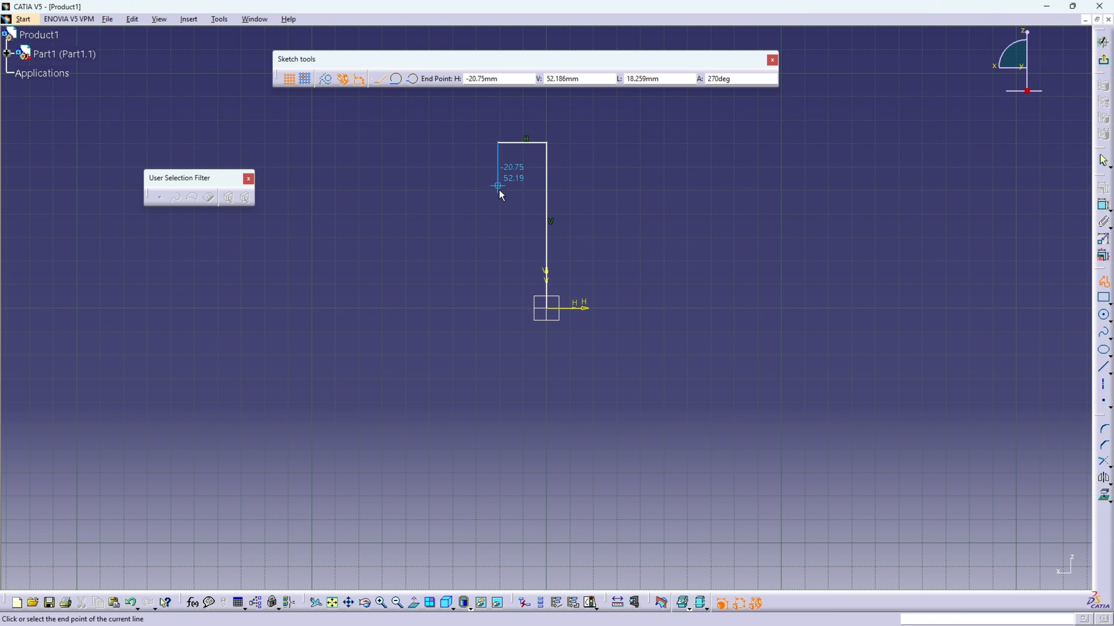
pyautogui.click(498, 247)
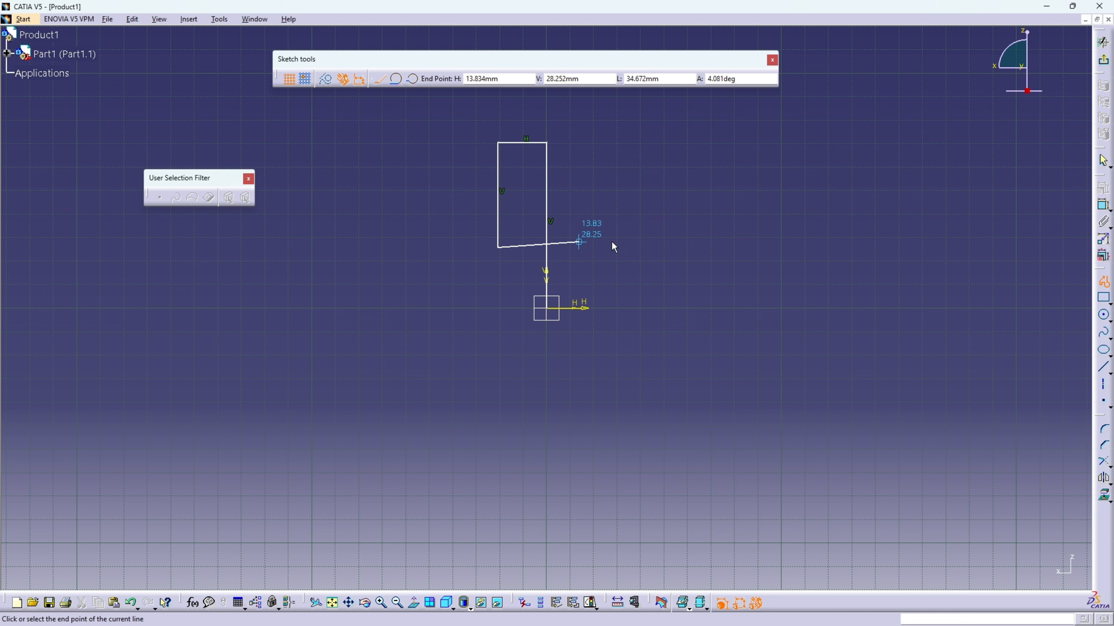
pyautogui.press('Escape')
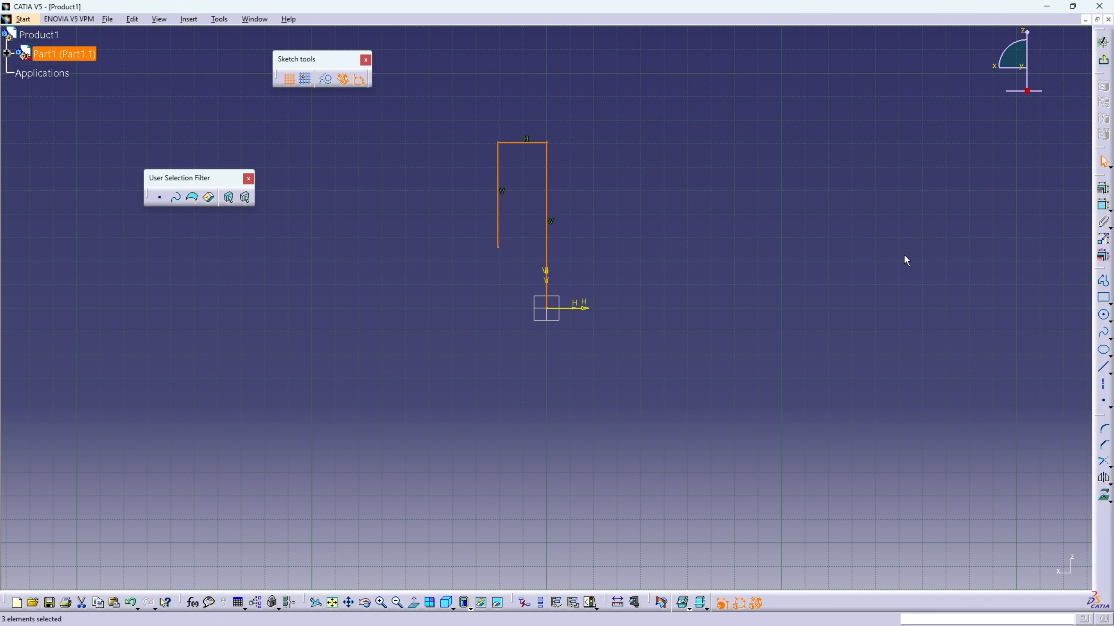
# Step: Dimension the long vertical line rising from the origin and set its length to 80 mm
pyautogui.click(1104, 208)
pyautogui.click(553, 243)
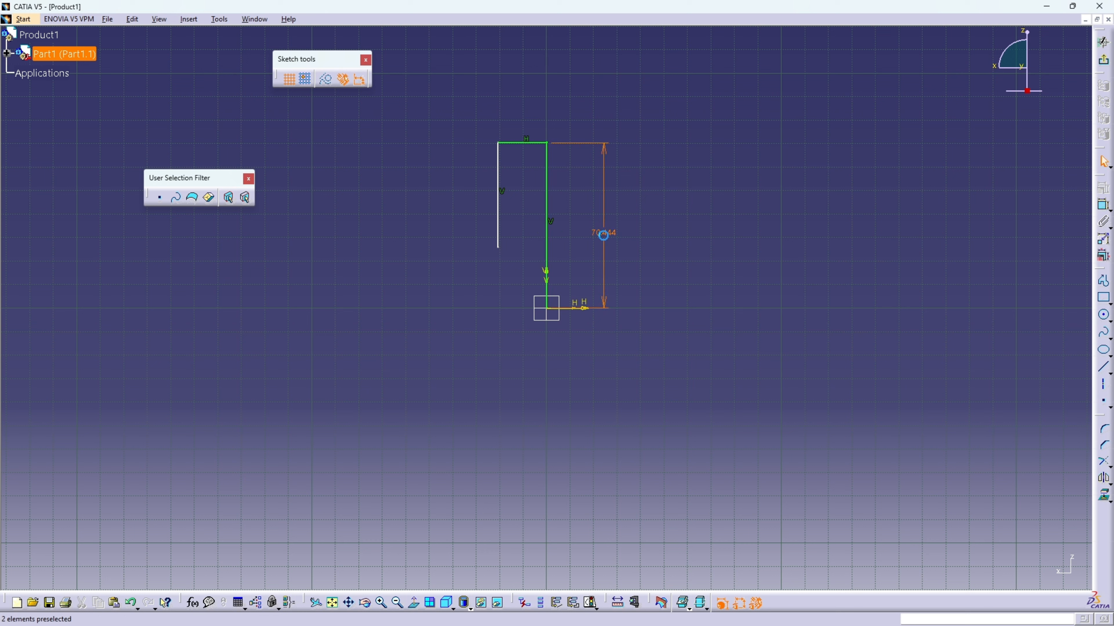
pyautogui.doubleClick(604, 235)
pyautogui.write('80mm')
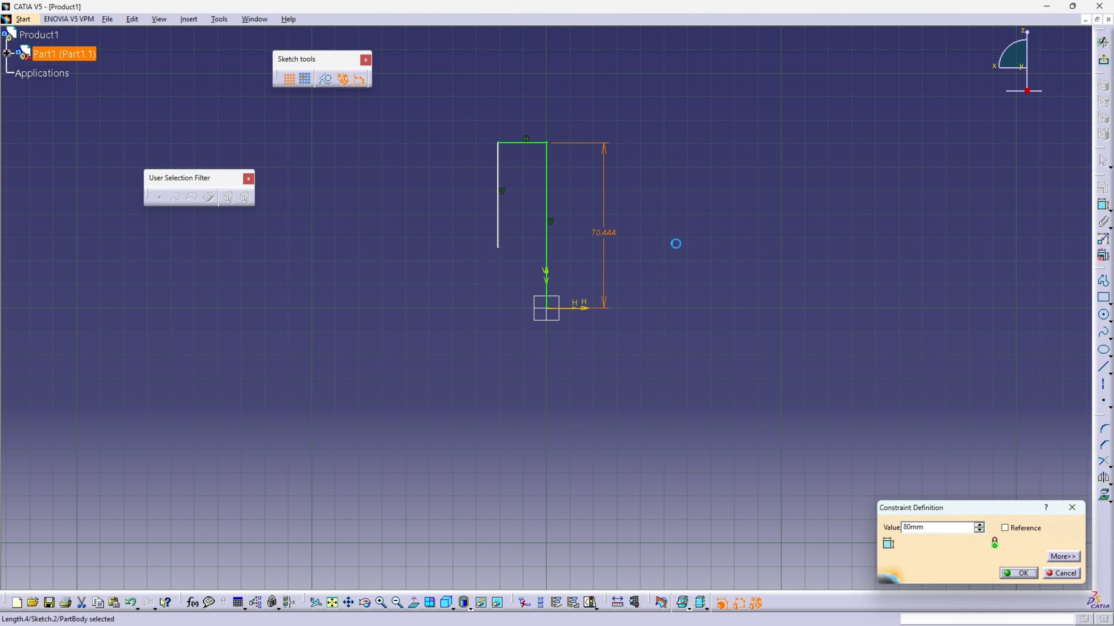
pyautogui.press('Return')
# Step: Dimension the short horizontal line at the top of the profile and set its length to 25 mm
pyautogui.click(536, 118)
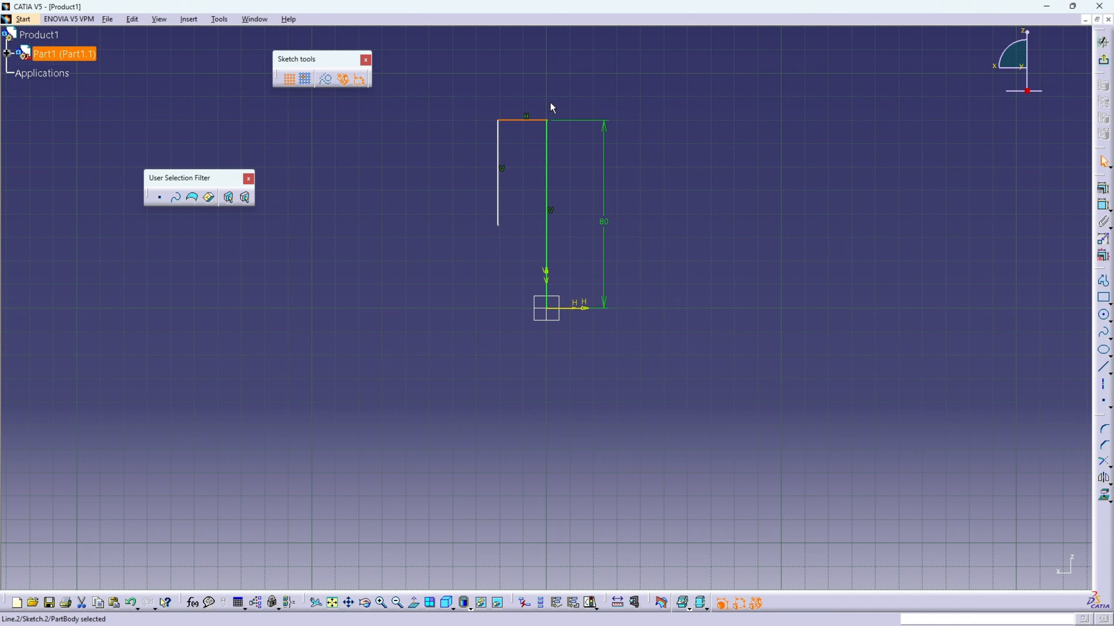
pyautogui.click(1103, 205)
pyautogui.click(534, 80)
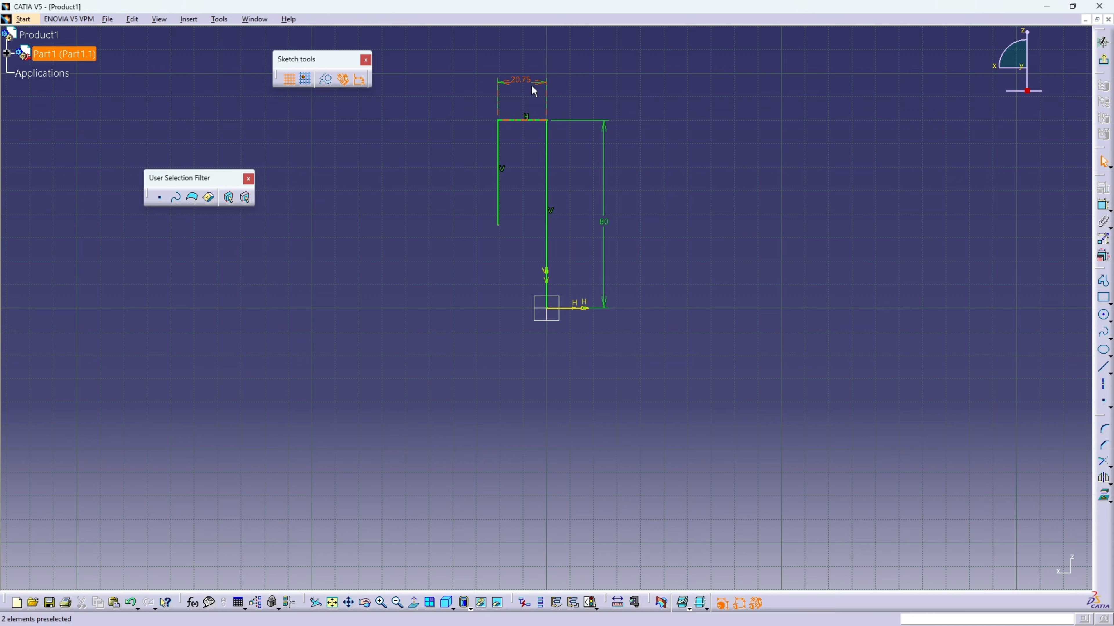
pyautogui.doubleClick(523, 81)
pyautogui.write('25')
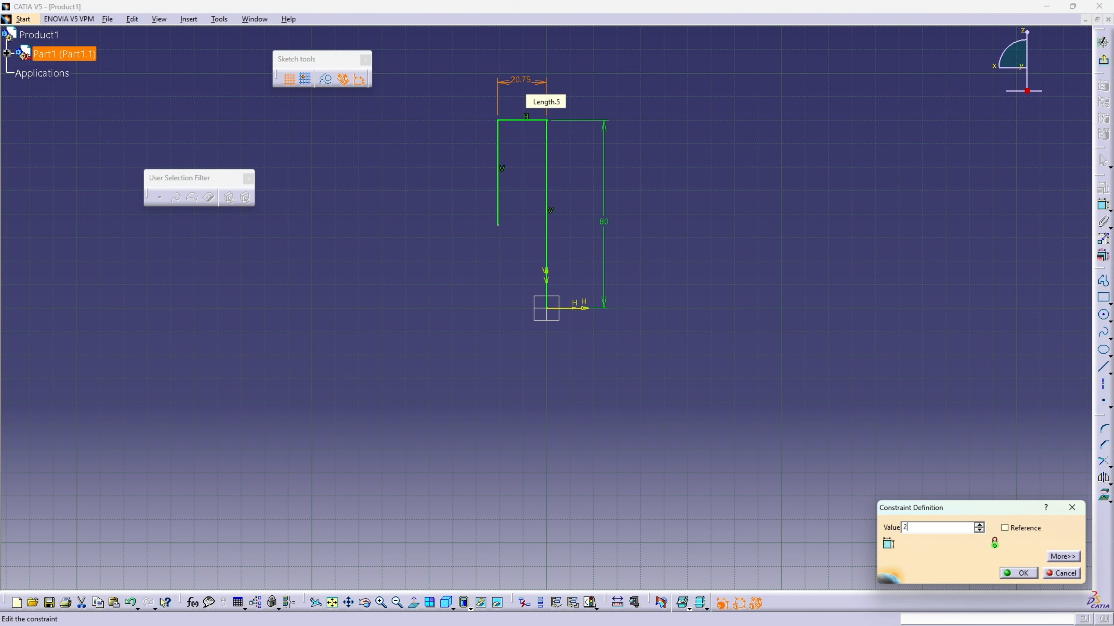
pyautogui.press('Return')
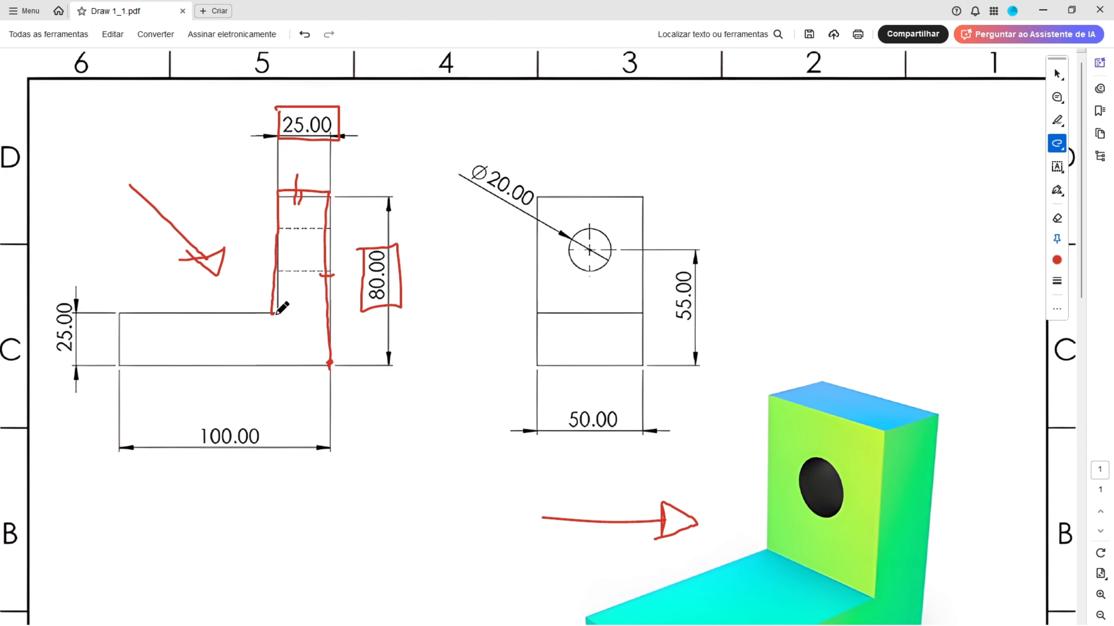
# Step: Switch to the PDF drawing and trace the lower leg in red, ticking its edges and boxing the 100.00 and lower 25.00 dimensions
pyautogui.moveTo(275, 315)
pyautogui.mouseDown()
pyautogui.moveTo(132, 314)
pyautogui.moveTo(123, 373)
pyautogui.moveTo(330, 363)
pyautogui.mouseUp()
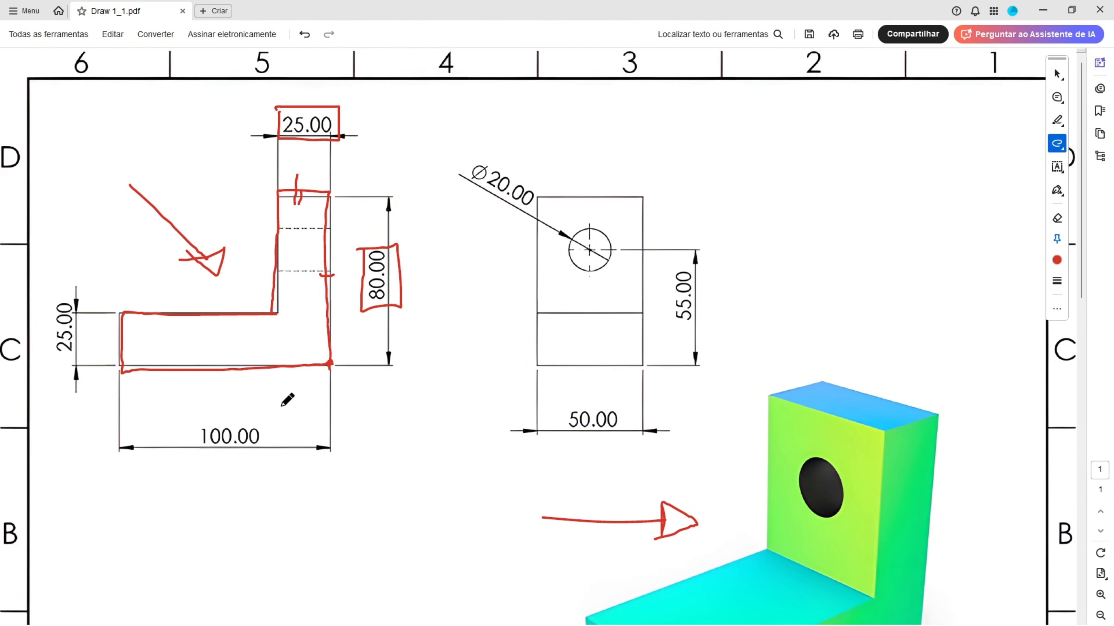
pyautogui.moveTo(192, 418)
pyautogui.mouseDown()
pyautogui.moveTo(193, 436)
pyautogui.moveTo(293, 456)
pyautogui.moveTo(201, 422)
pyautogui.mouseUp()
pyautogui.moveTo(211, 345)
pyautogui.mouseDown()
pyautogui.moveTo(213, 380)
pyautogui.moveTo(232, 384)
pyautogui.mouseUp()
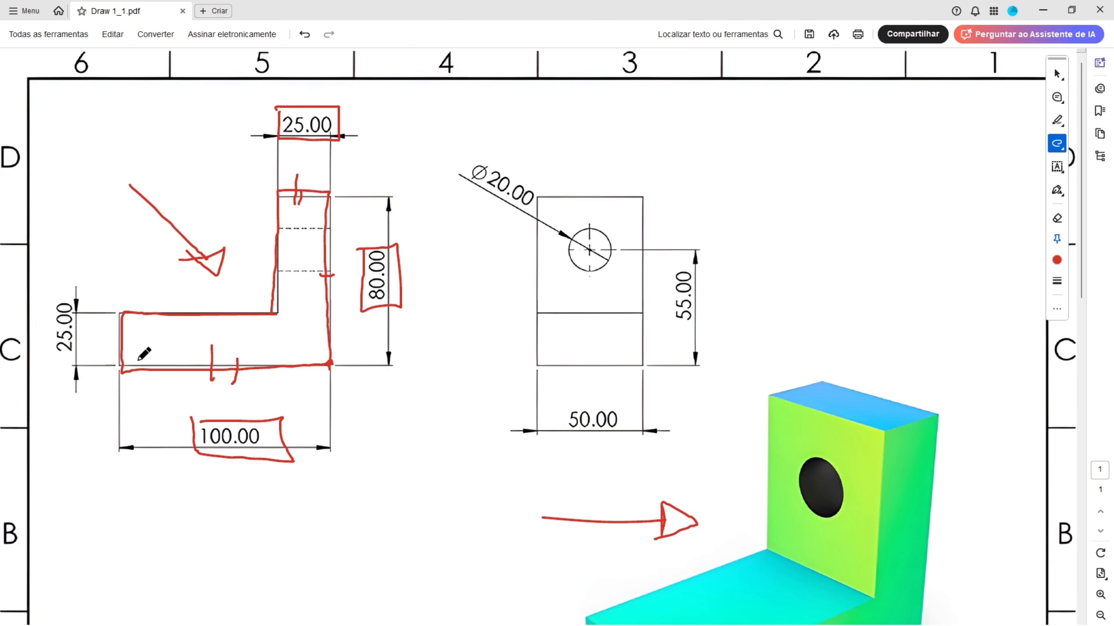
pyautogui.moveTo(107, 335)
pyautogui.mouseDown()
pyautogui.moveTo(147, 334)
pyautogui.moveTo(136, 347)
pyautogui.mouseUp()
pyautogui.moveTo(54, 298)
pyautogui.mouseDown()
pyautogui.moveTo(58, 327)
pyautogui.moveTo(82, 304)
pyautogui.moveTo(44, 302)
pyautogui.mouseUp()
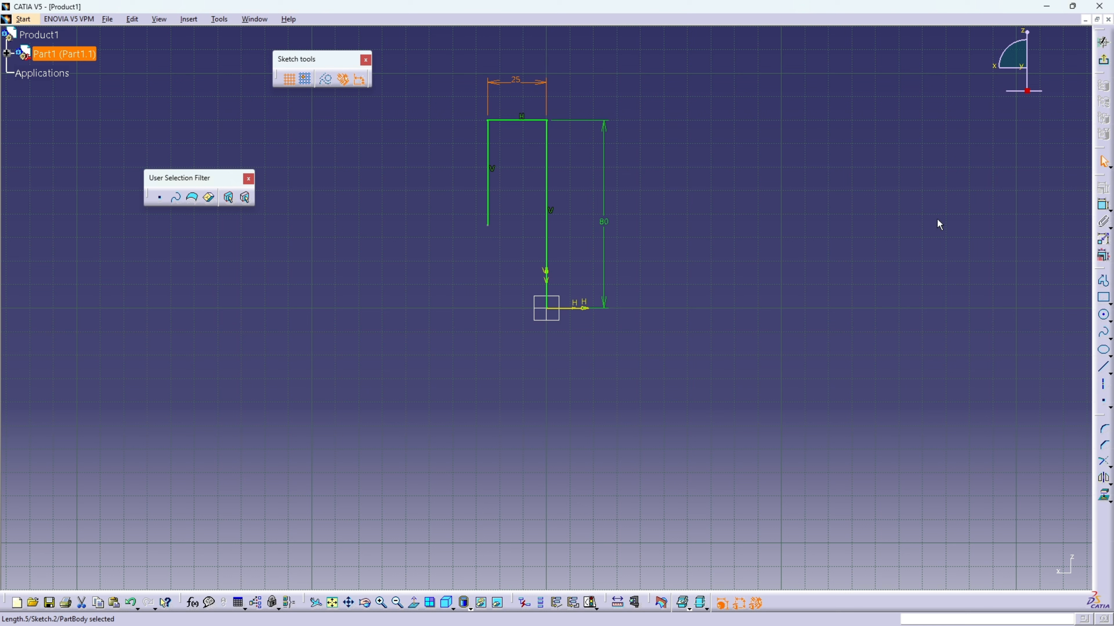
# Step: Return to the CATIA V5 sketch and close the L-shaped profile: about 76 mm outward, 35 mm down to the horizontal axis, and back to the origin
pyautogui.click(1103, 281)
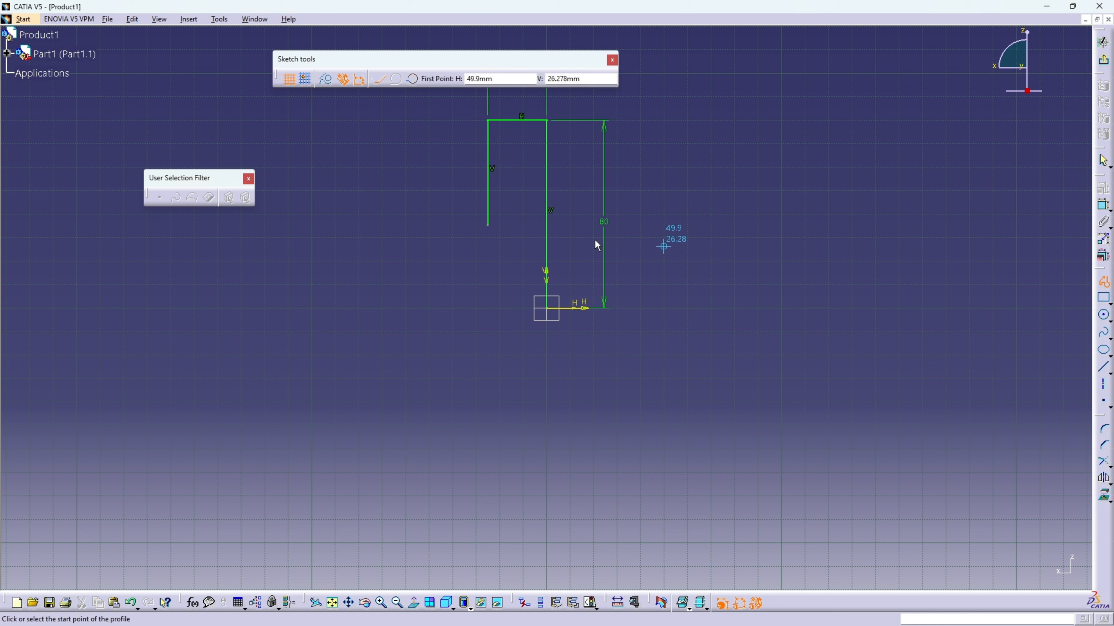
pyautogui.click(489, 225)
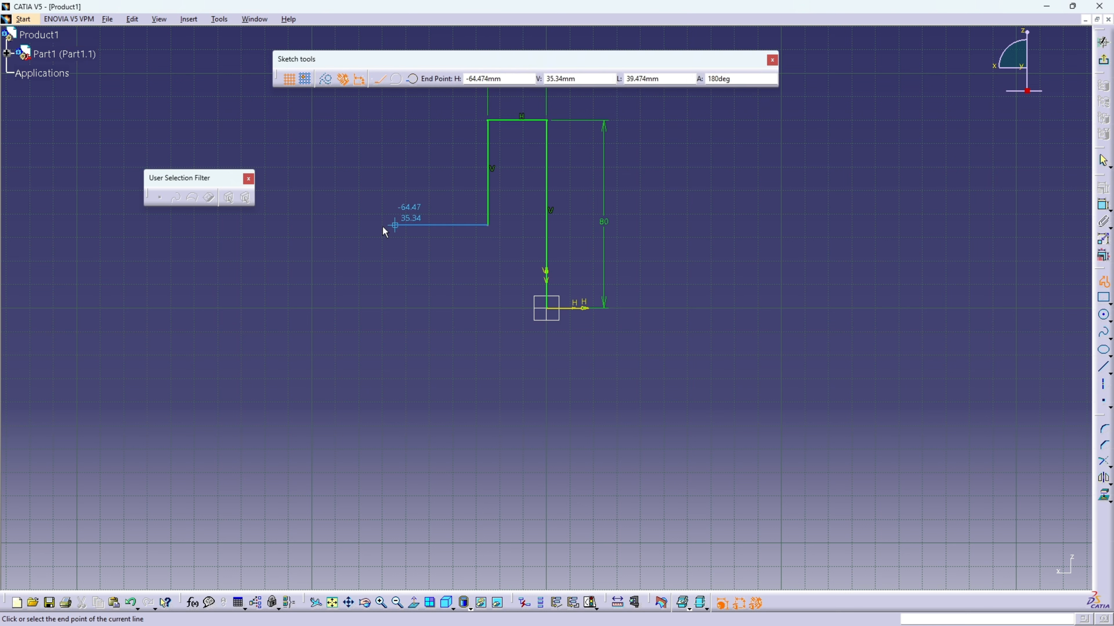
pyautogui.click(311, 226)
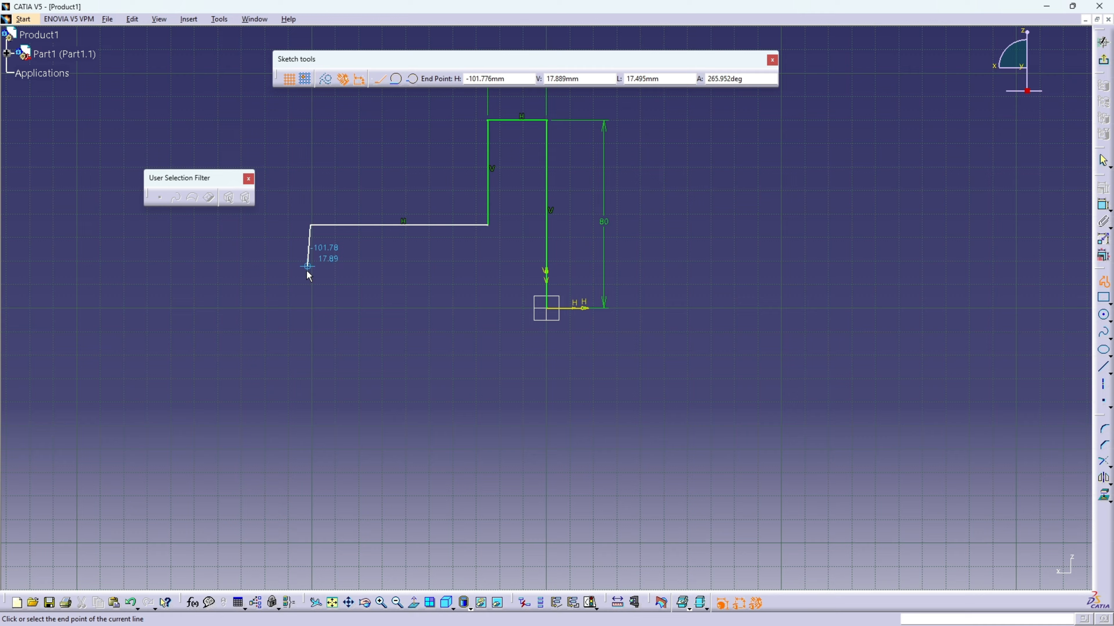
pyautogui.click(314, 309)
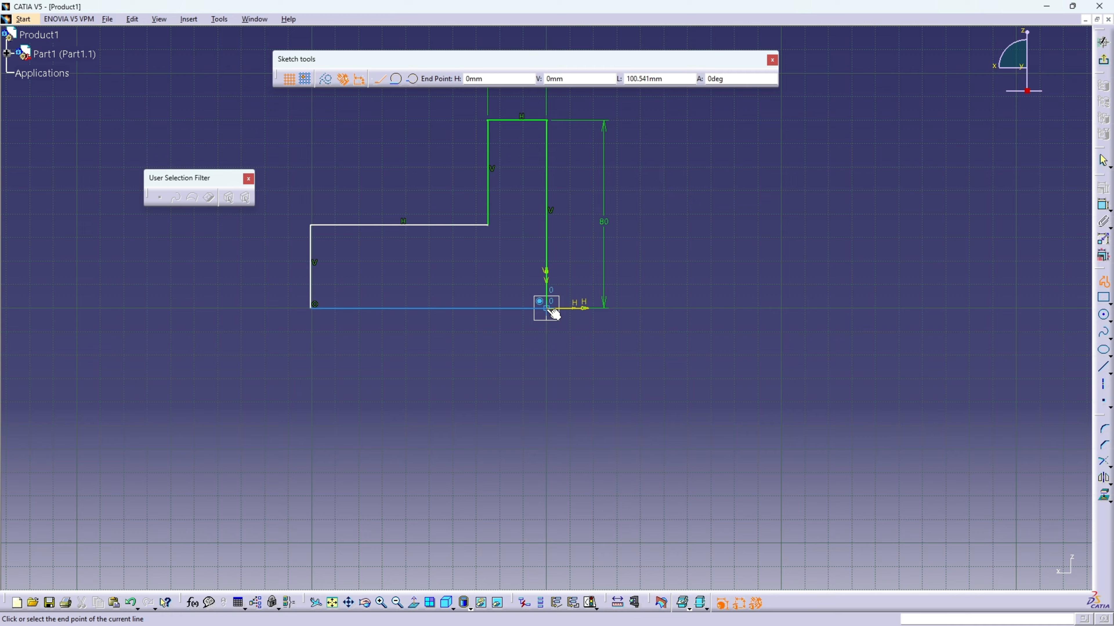
pyautogui.click(548, 309)
pyautogui.press('Escape')
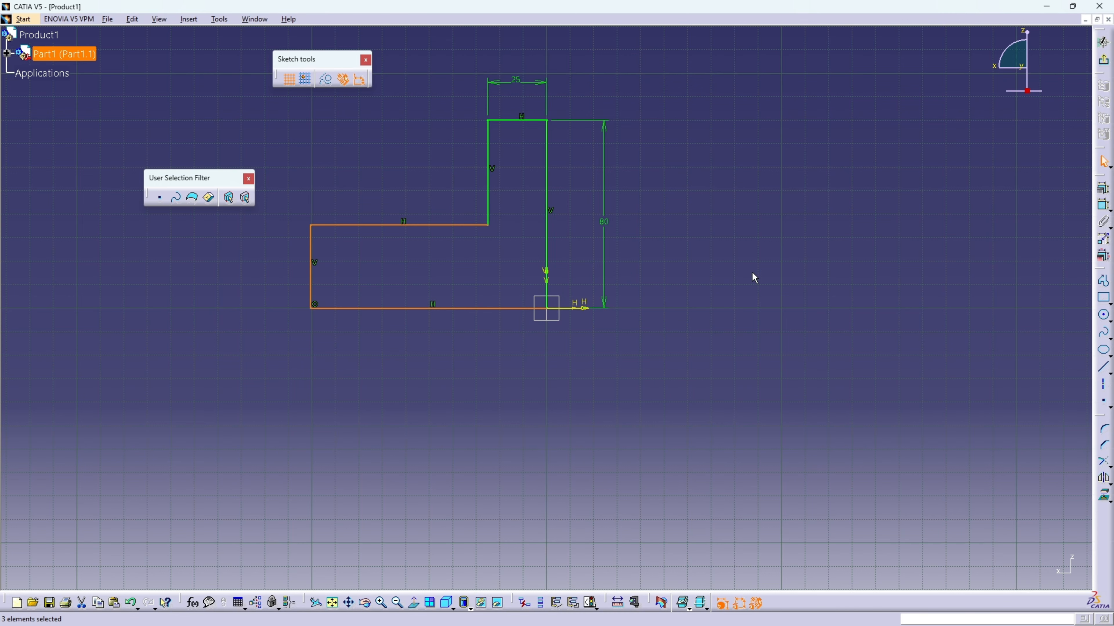
pyautogui.click(1016, 259)
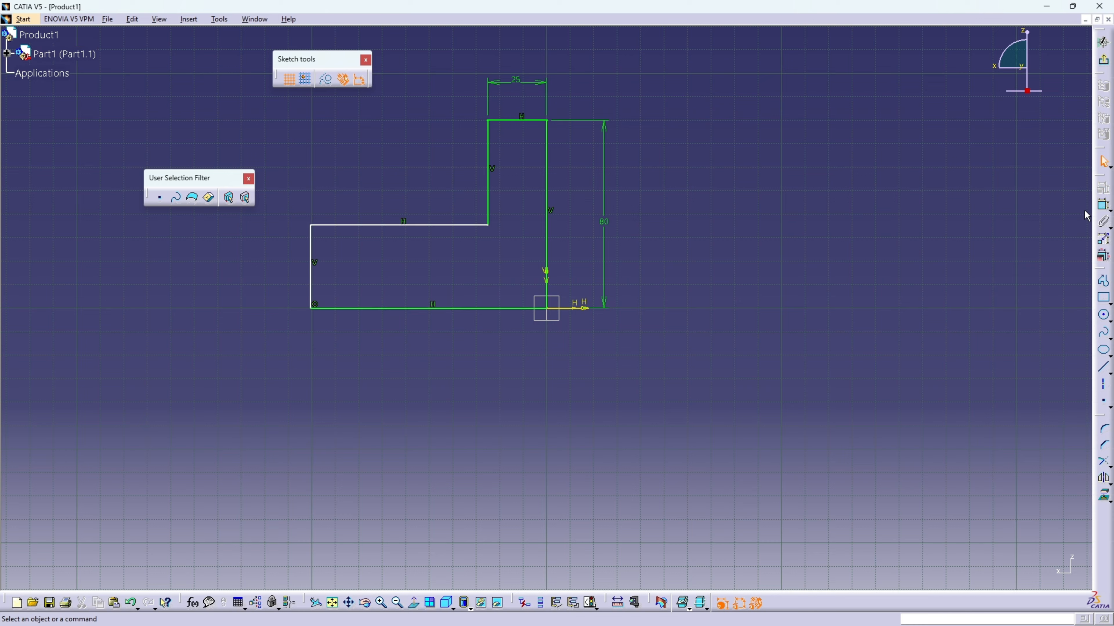
# Step: Dimension the bottom edge of the L profile and set its length to 100 mm
pyautogui.click(1103, 205)
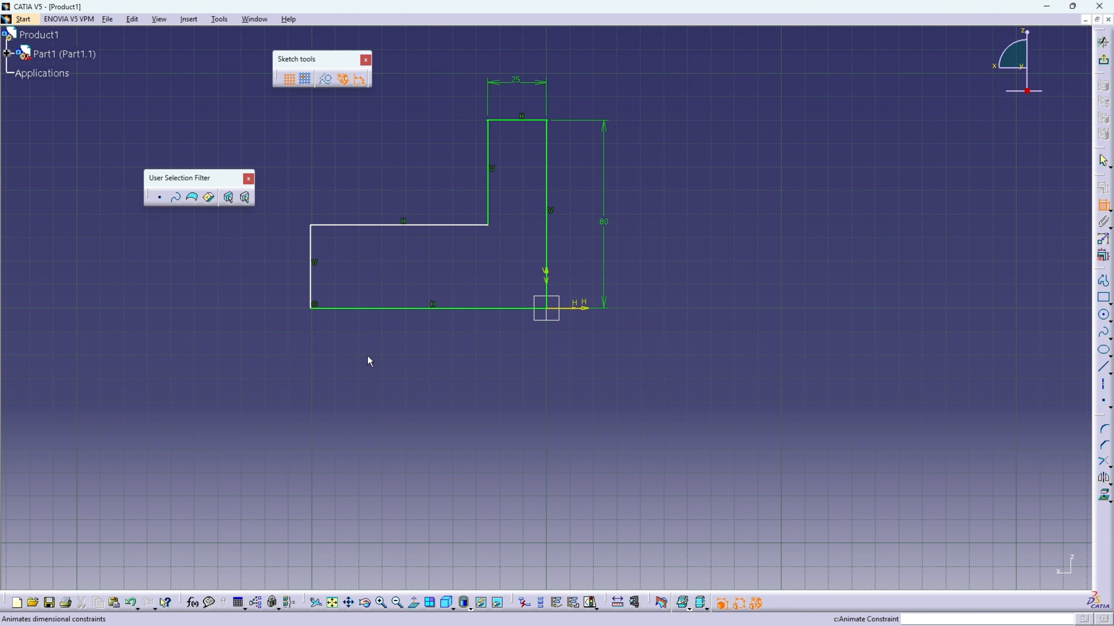
pyautogui.click(460, 309)
pyautogui.click(447, 356)
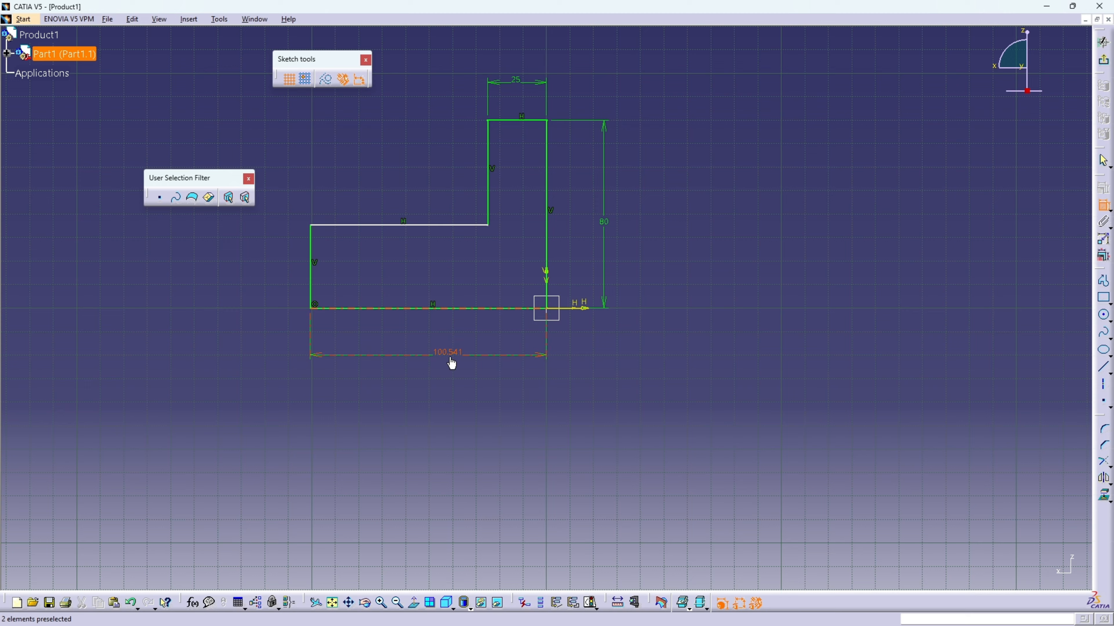
pyautogui.doubleClick(447, 352)
pyautogui.write('100')
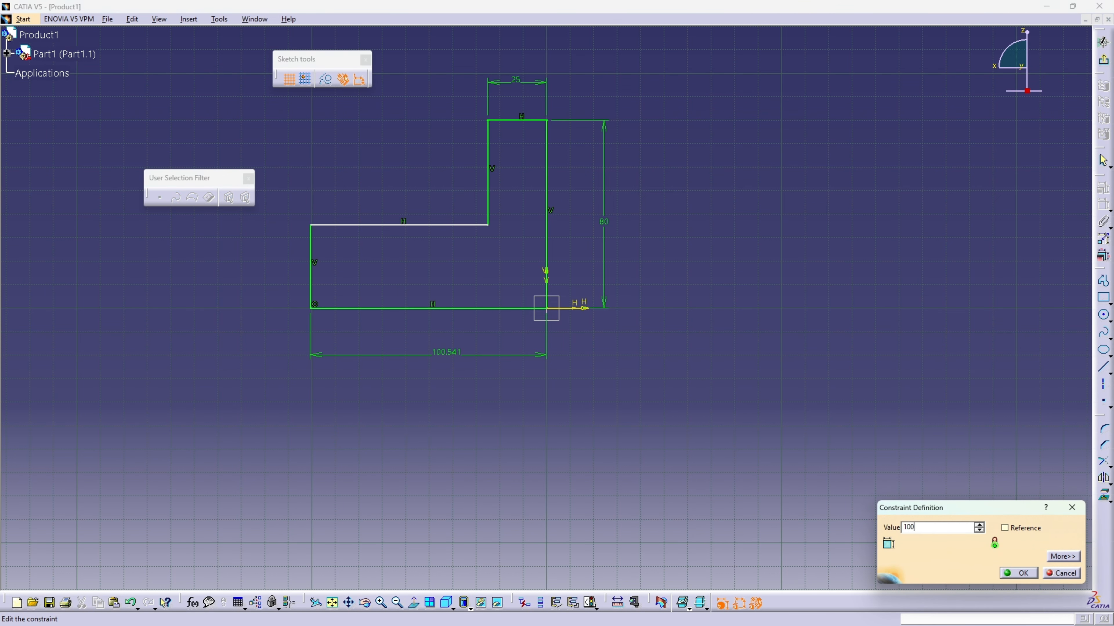
pyautogui.press('Return')
# Step: Dimension the short outer vertical edge of the L profile, set its length to 25 mm, and exit the sketch
pyautogui.click(312, 287)
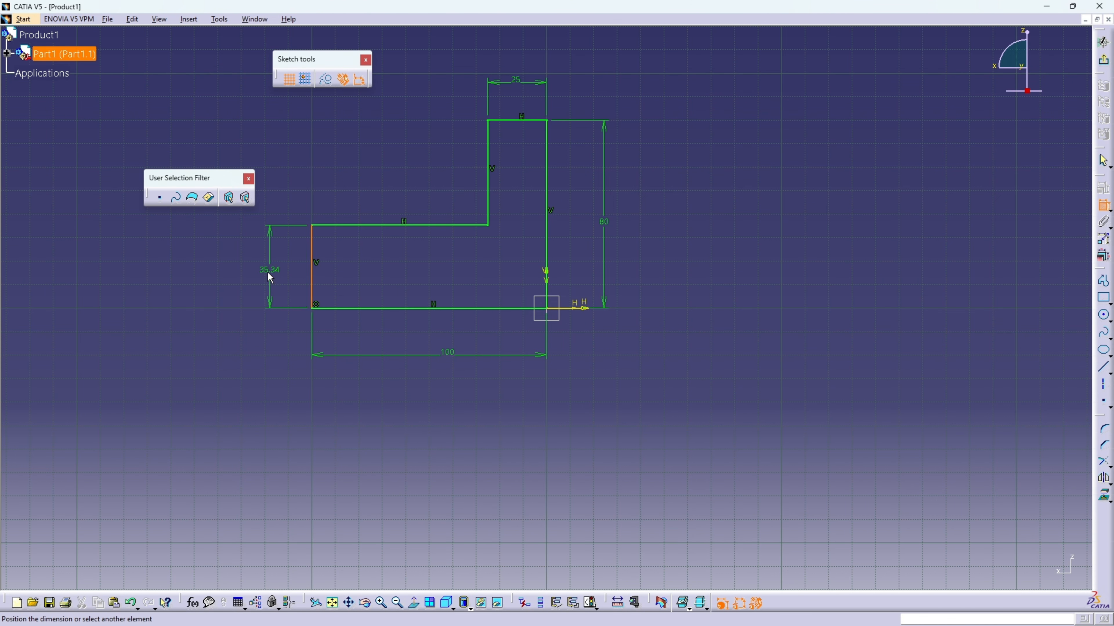
pyautogui.click(269, 279)
pyautogui.doubleClick(266, 272)
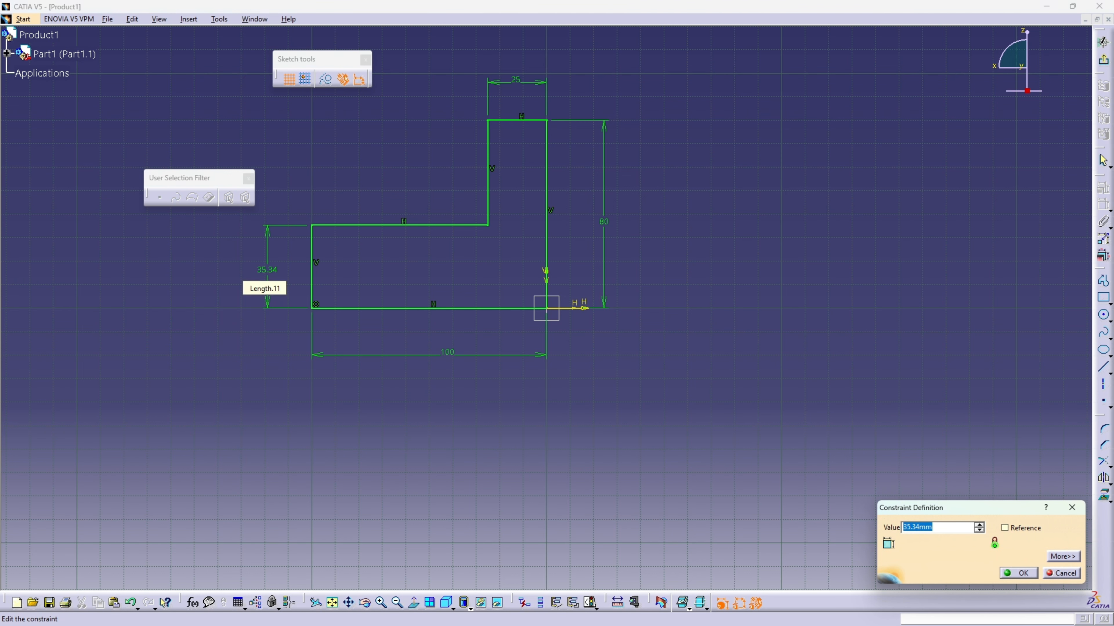
pyautogui.write('25')
pyautogui.press('Return')
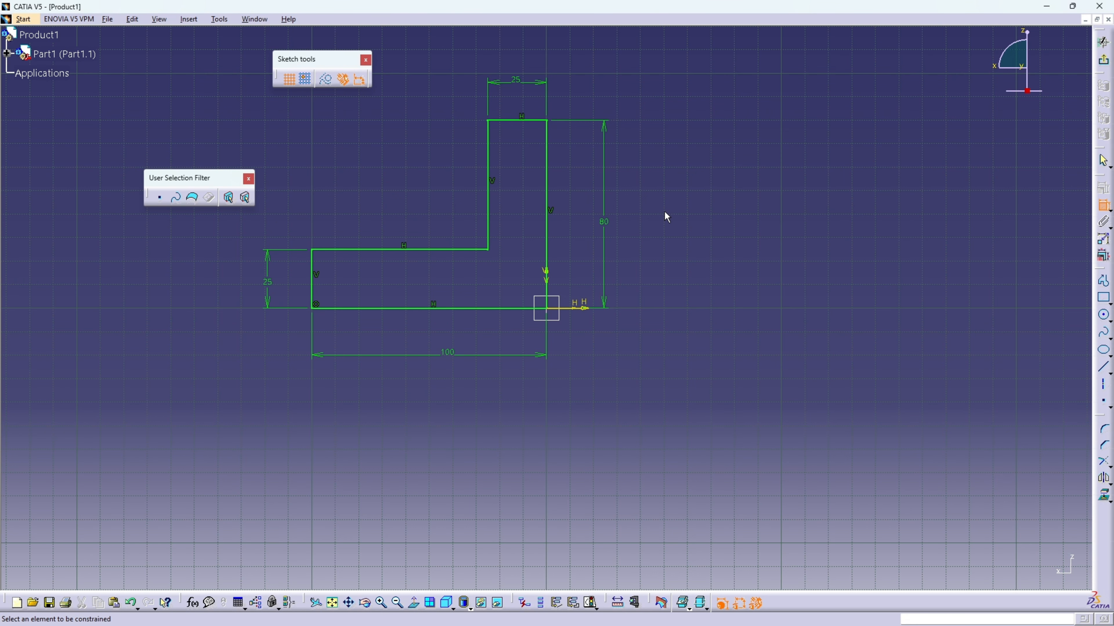
pyautogui.click(1105, 63)
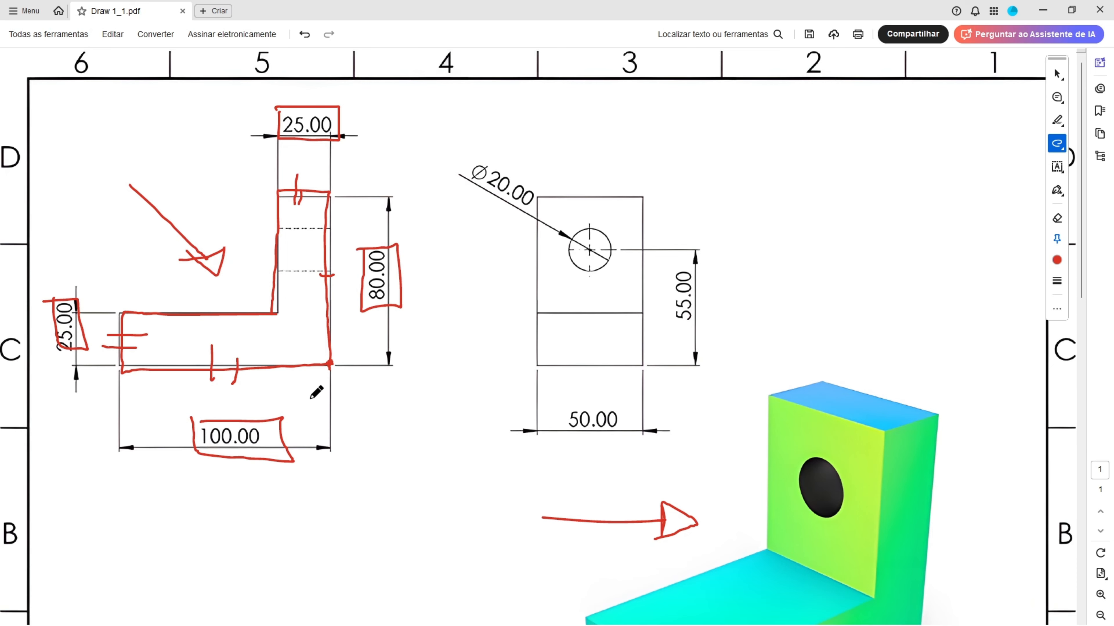
# Step: Box the 50.00 width in red on the PDF drawing, and preview a 50 mm pad of the L profile in CATIA V5
pyautogui.moveTo(556, 407)
pyautogui.mouseDown()
pyautogui.moveTo(628, 407)
pyautogui.moveTo(567, 441)
pyautogui.moveTo(563, 410)
pyautogui.mouseUp()
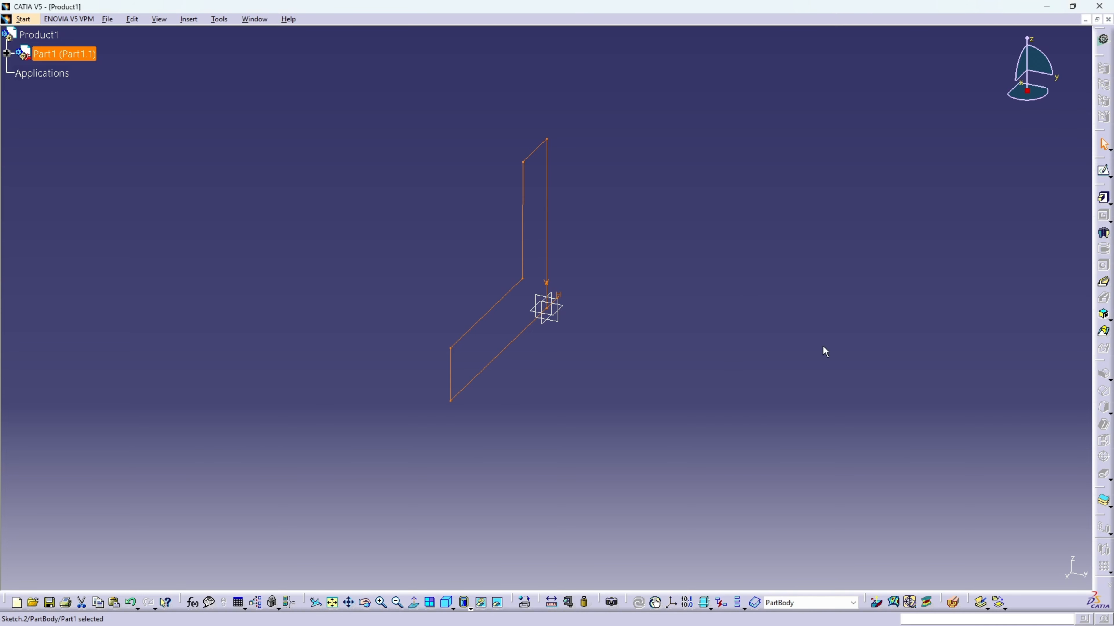
pyautogui.click(1105, 201)
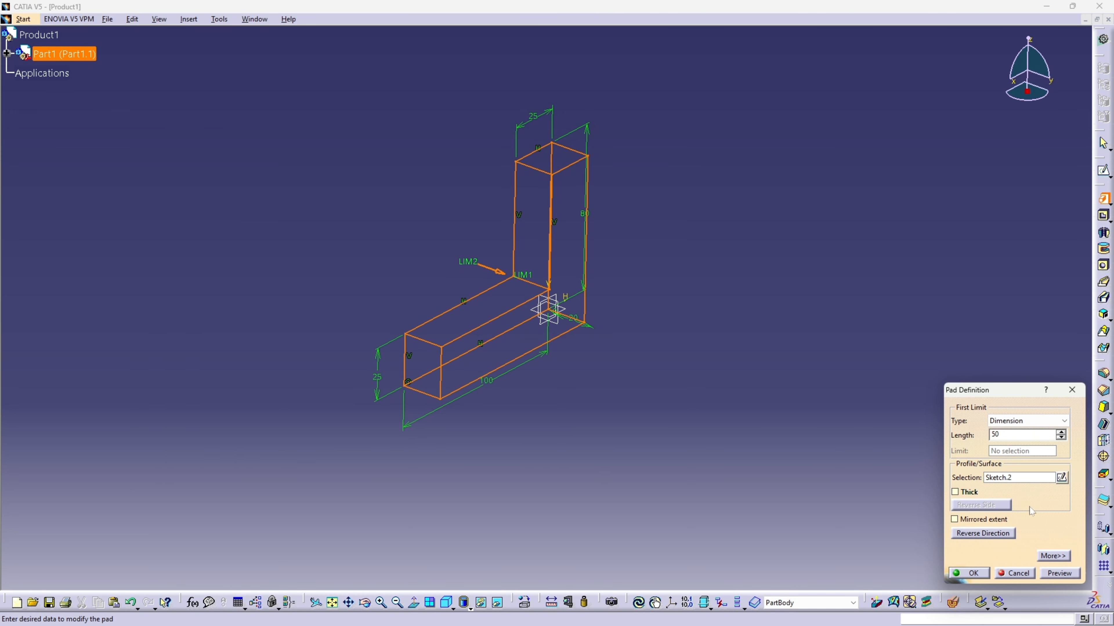
pyautogui.click(1060, 578)
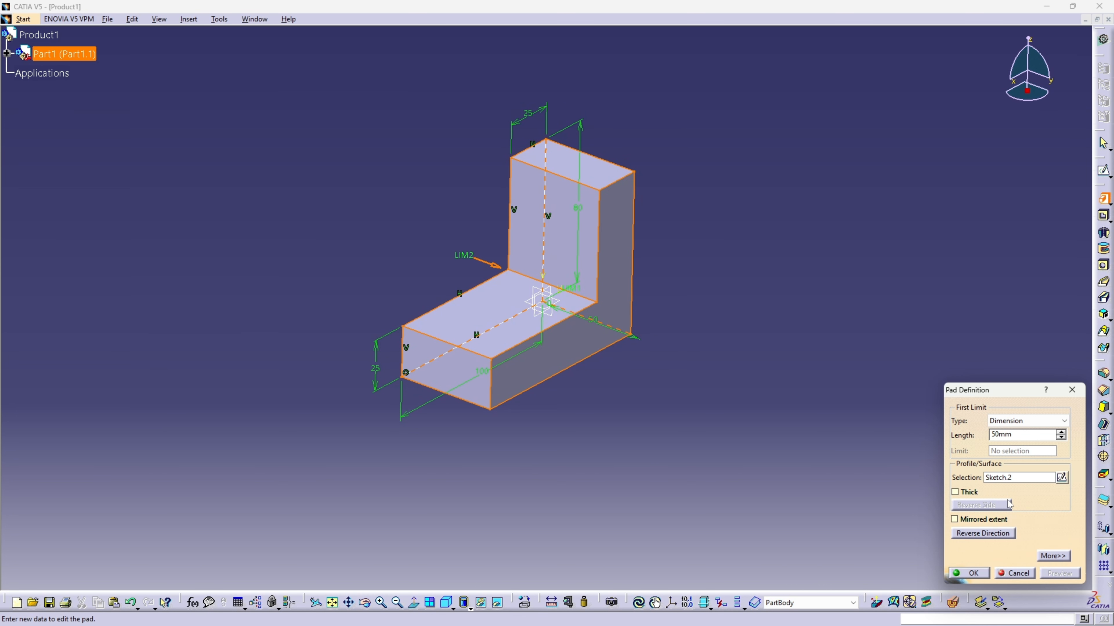
# Step: Create the L-profile pad with mirrored extent and a length of 25 mm
pyautogui.click(955, 522)
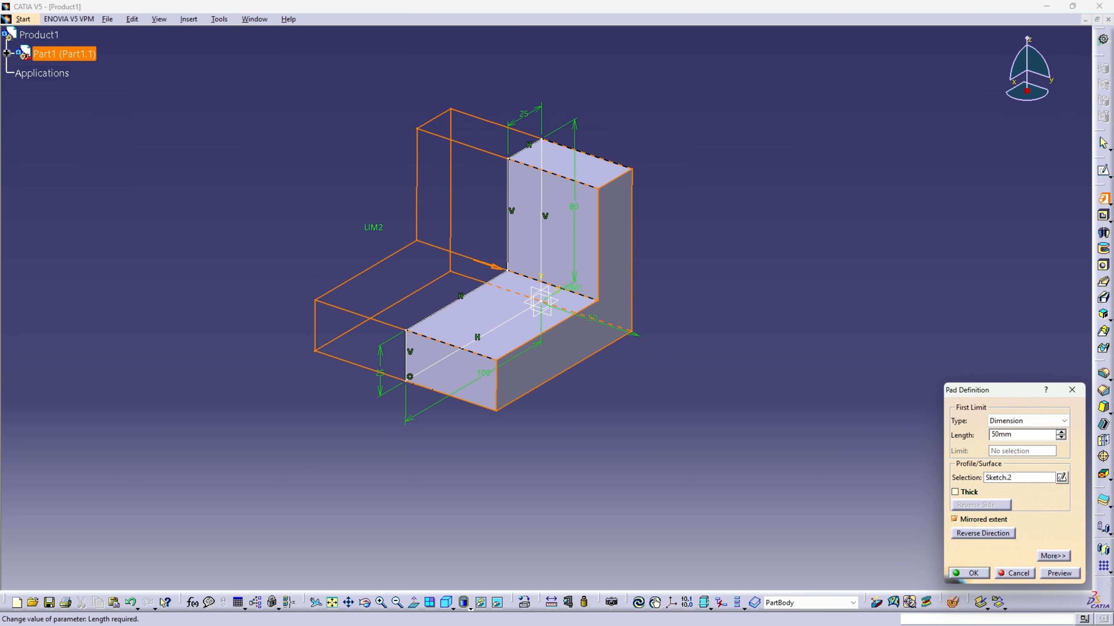
pyautogui.moveTo(1020, 435); pyautogui.dragTo(965, 439)
pyautogui.write('25')
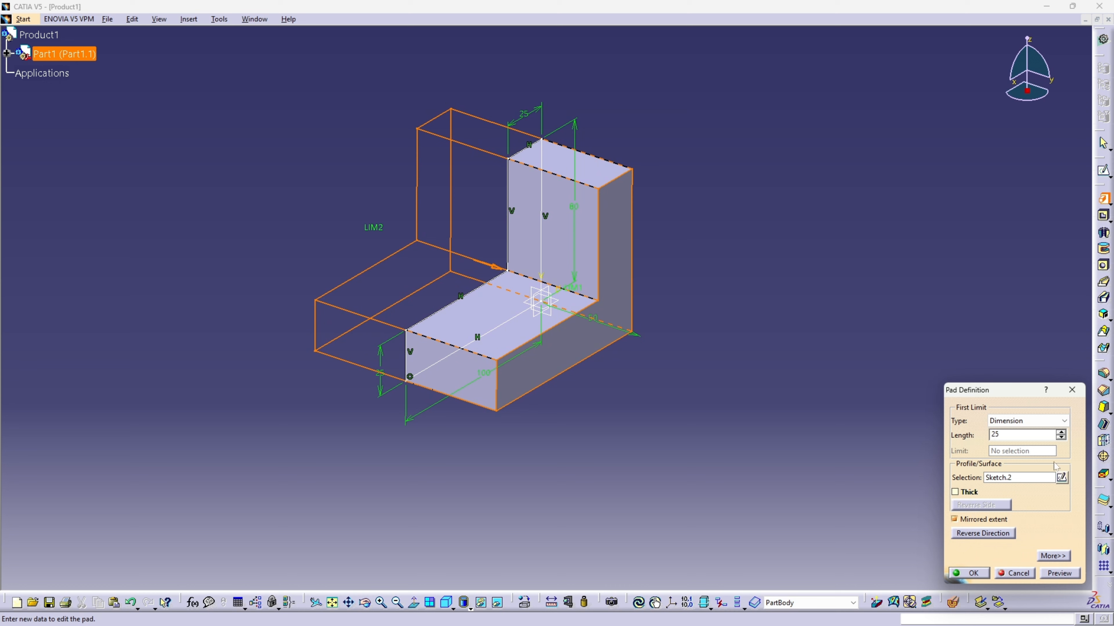
pyautogui.click(1060, 574)
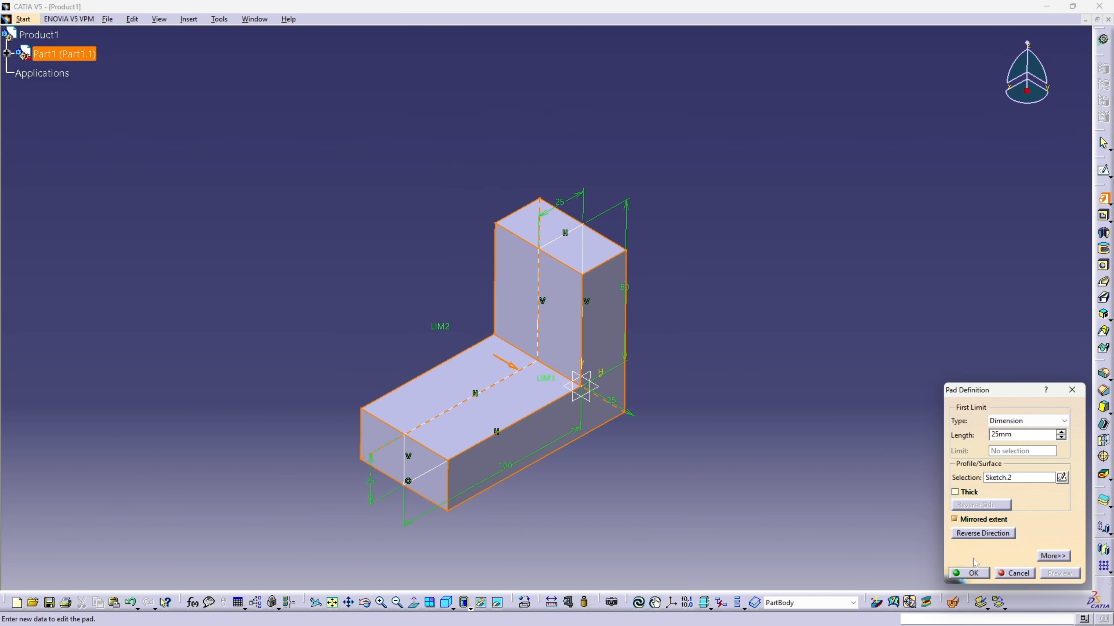
pyautogui.click(971, 575)
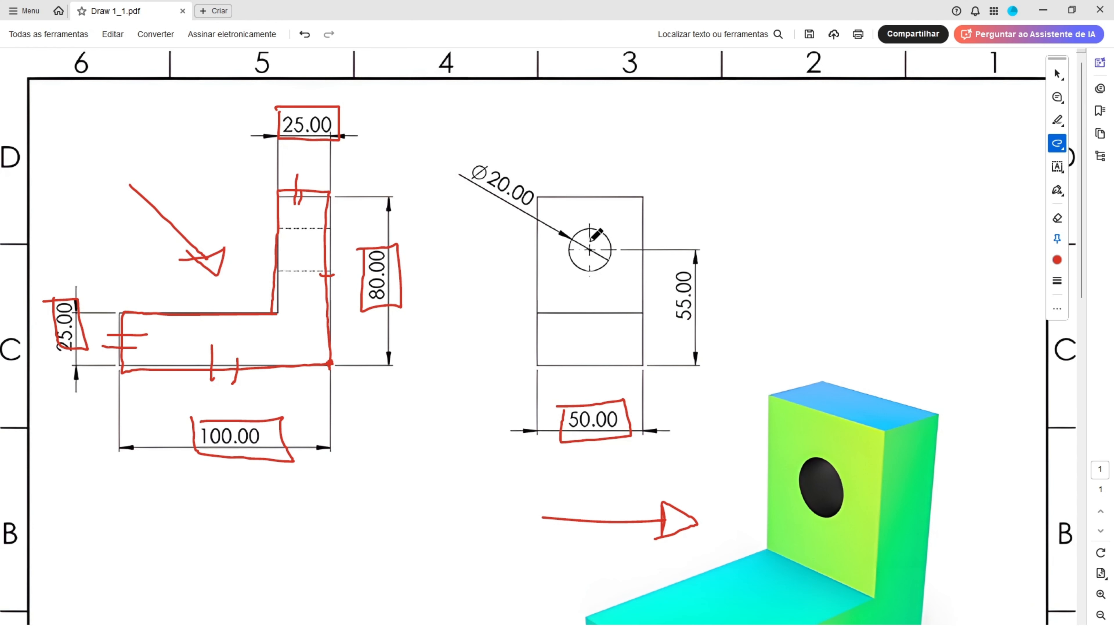
# Step: Switch to the PDF drawing and mark in red the hole, two arrows at the upright leg of the 3D picture, and the Ø20.00 dimension
pyautogui.moveTo(603, 227)
pyautogui.mouseDown()
pyautogui.moveTo(579, 229)
pyautogui.moveTo(577, 261)
pyautogui.moveTo(608, 251)
pyautogui.moveTo(600, 229)
pyautogui.mouseUp()
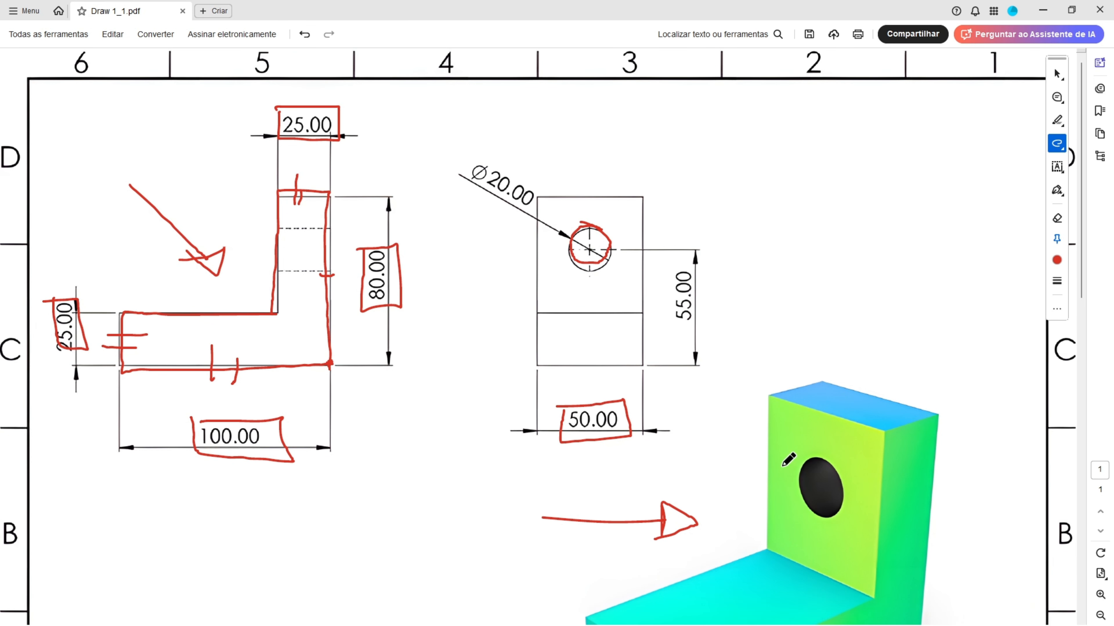
pyautogui.moveTo(774, 425)
pyautogui.mouseDown()
pyautogui.moveTo(802, 433)
pyautogui.moveTo(795, 444)
pyautogui.mouseUp()
pyautogui.moveTo(941, 337)
pyautogui.mouseDown()
pyautogui.moveTo(934, 397)
pyautogui.moveTo(942, 386)
pyautogui.mouseUp()
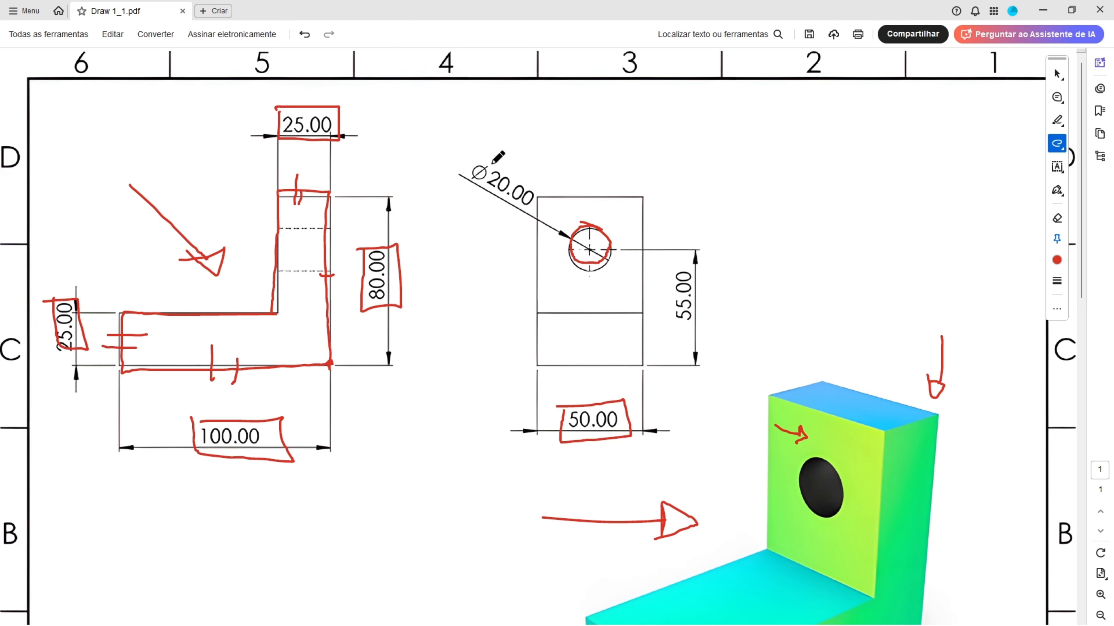
pyautogui.moveTo(480, 161)
pyautogui.mouseDown()
pyautogui.moveTo(524, 210)
pyautogui.moveTo(473, 161)
pyautogui.mouseUp()
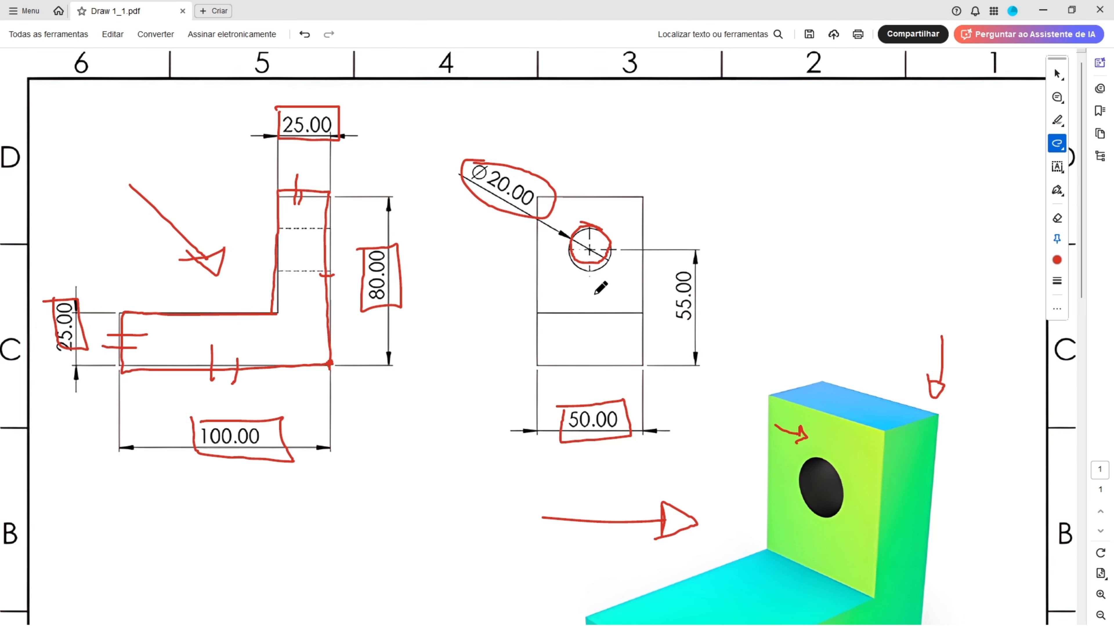
# Step: Mark the hole centre and the bottom edge's midpoint in red, box the 55.00 dimension, and connect the two points with a line
pyautogui.click(589, 251)
pyautogui.click(588, 365)
pyautogui.moveTo(669, 270)
pyautogui.mouseDown()
pyautogui.moveTo(677, 328)
pyautogui.moveTo(701, 265)
pyautogui.moveTo(670, 266)
pyautogui.mouseUp()
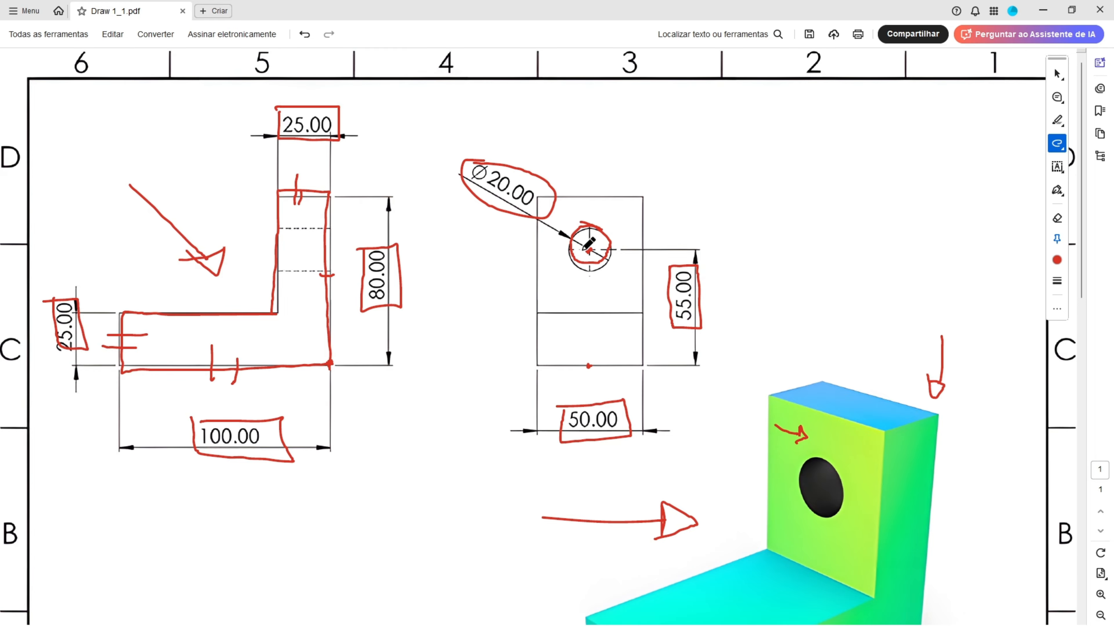
pyautogui.moveTo(589, 251); pyautogui.dragTo(588, 367)
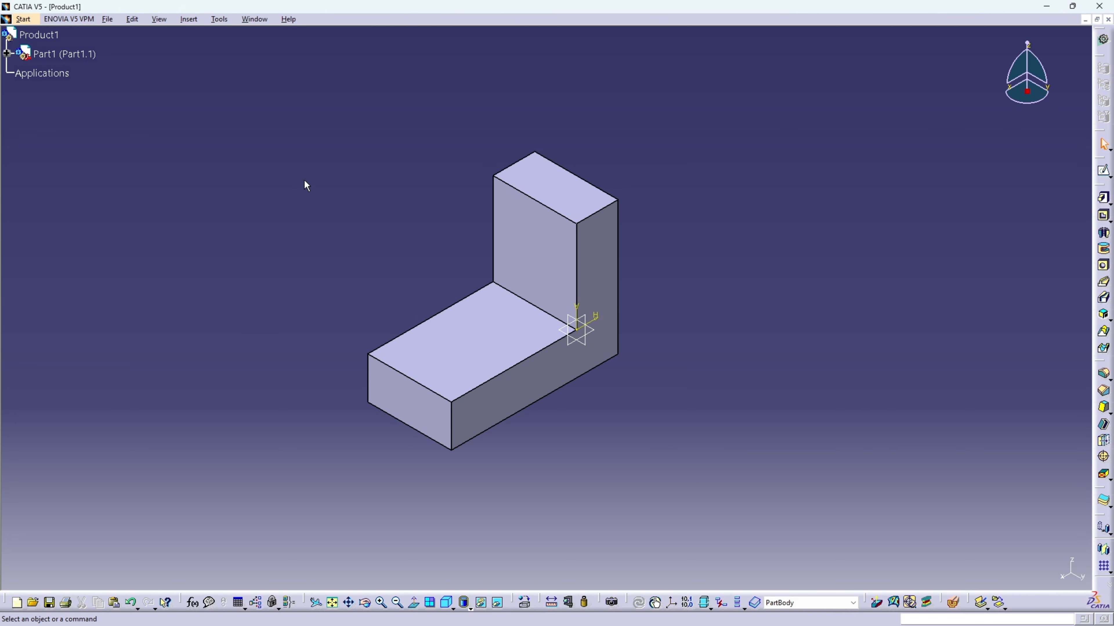
# Step: In CATIA V5, sketch a circle about 25 mm in diameter on the upright leg's back face, centred on the vertical axis about 60 mm above the origin
pyautogui.click(1103, 171)
pyautogui.moveTo(848, 194); pyautogui.dragTo(619, 220, button='middle')
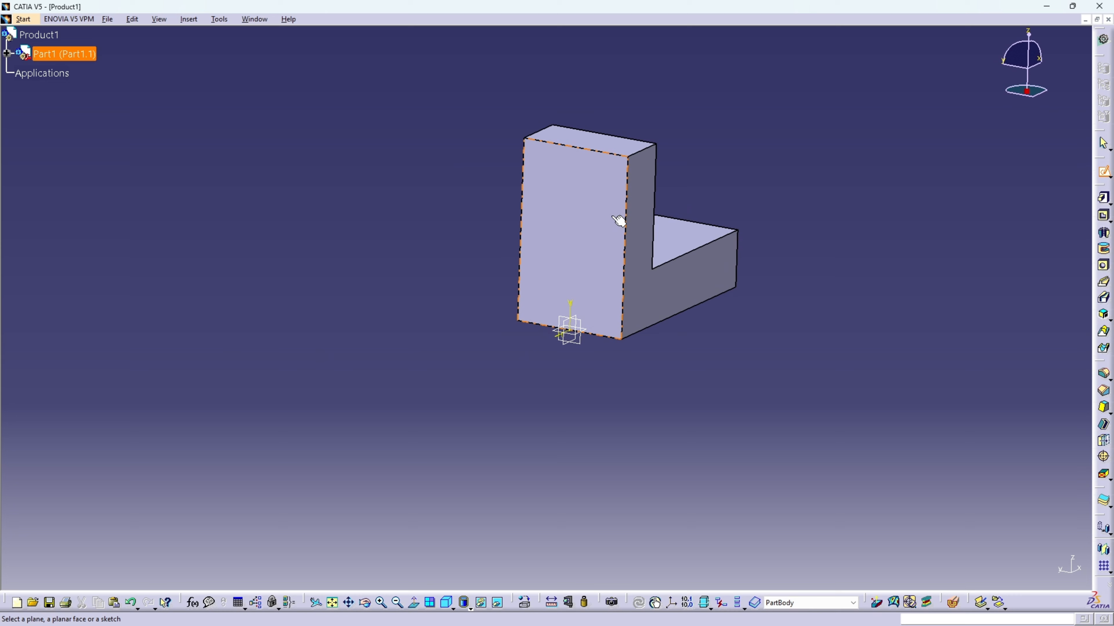
pyautogui.click(590, 196)
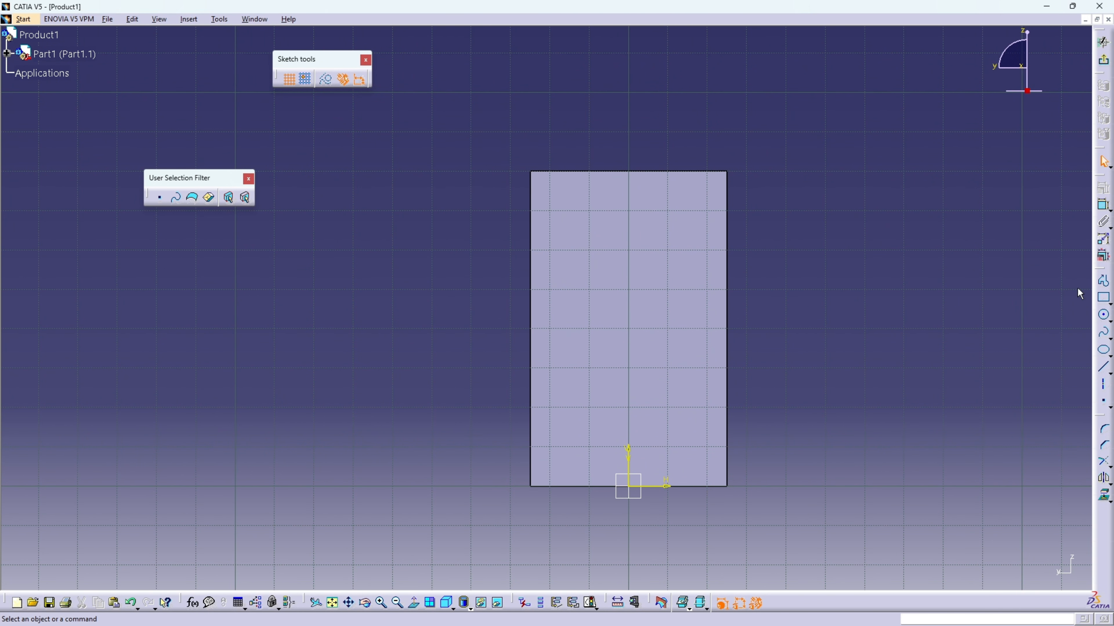
pyautogui.click(1104, 315)
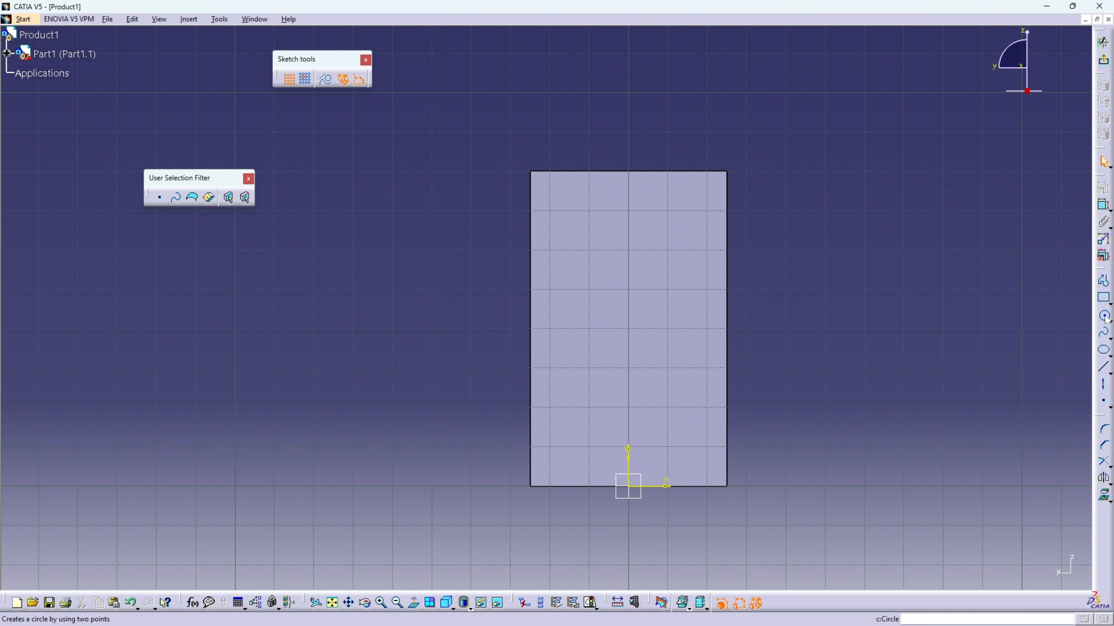
pyautogui.click(628, 251)
pyautogui.click(675, 229)
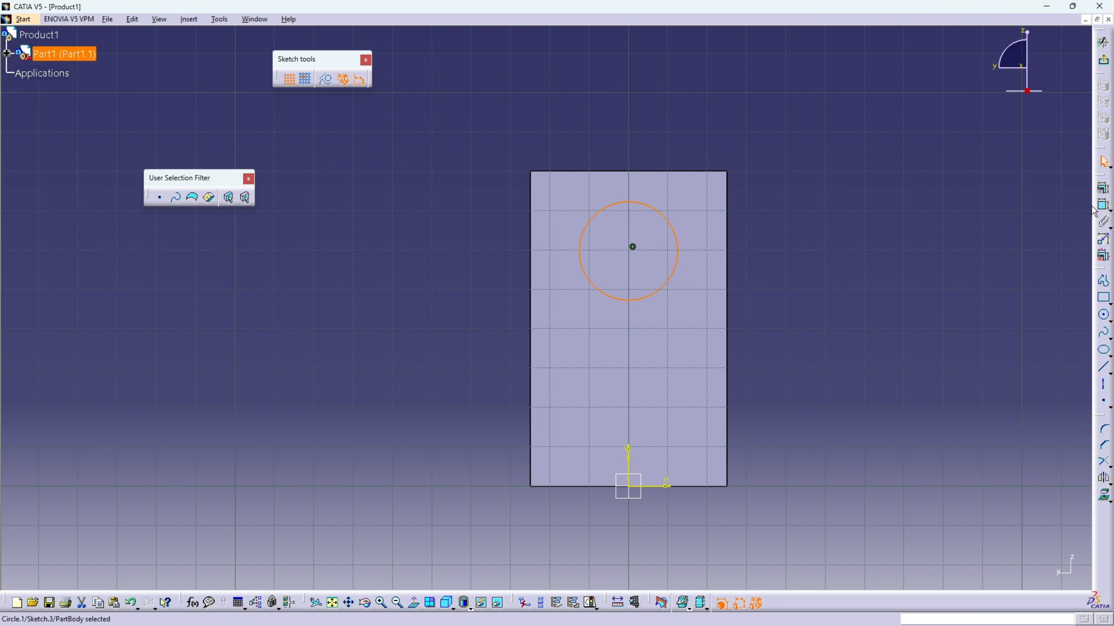
# Step: Dimension the circle and set its diameter to 20 mm
pyautogui.click(1102, 205)
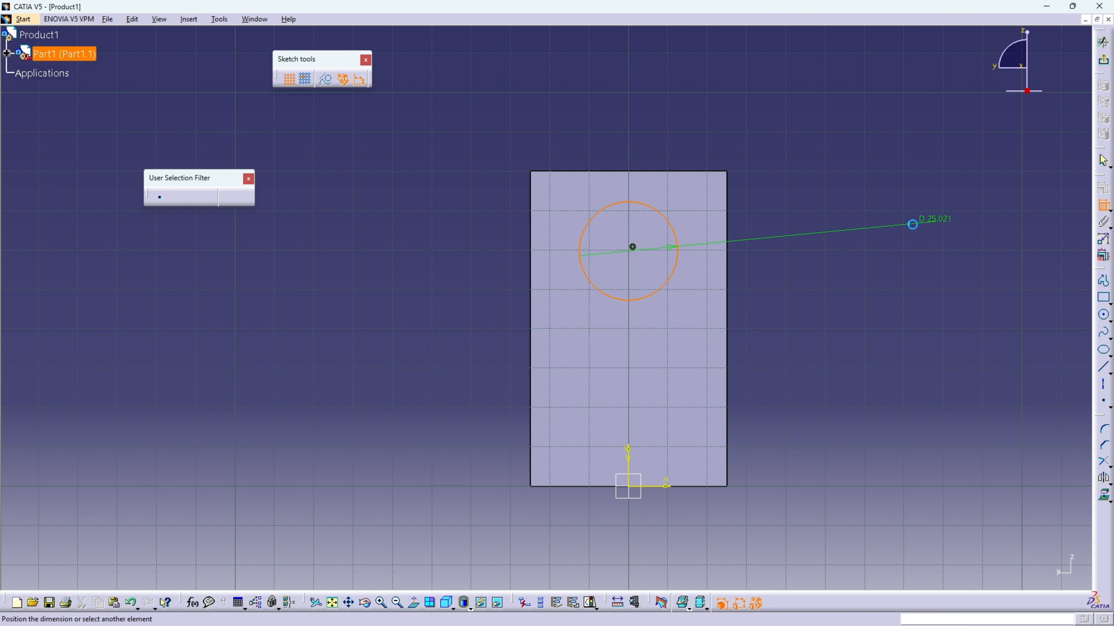
pyautogui.click(785, 219)
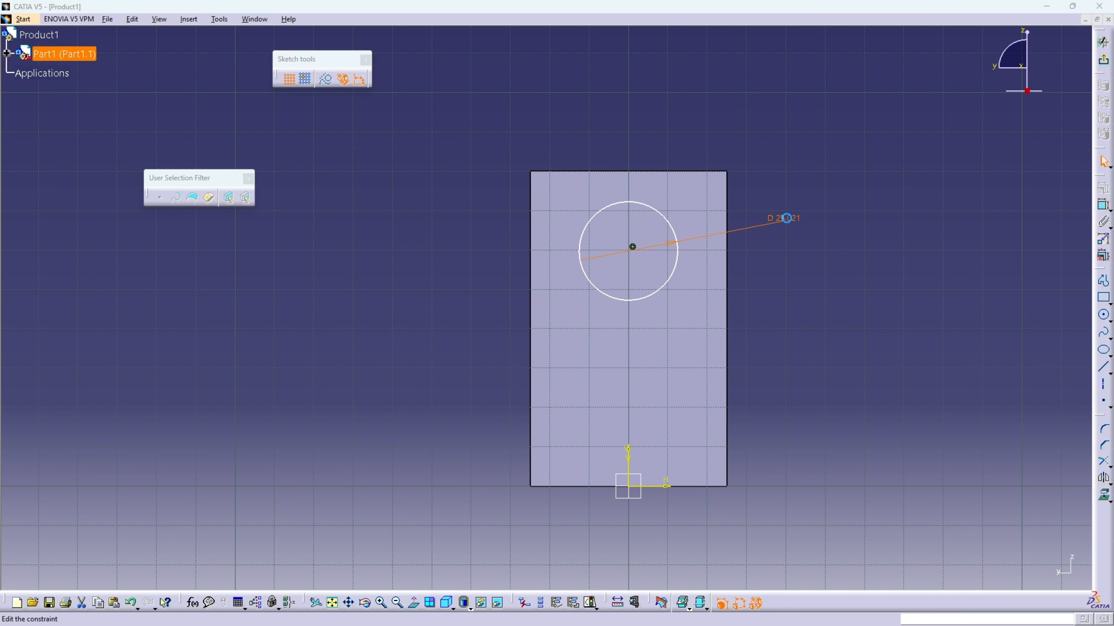
pyautogui.doubleClick(786, 218)
pyautogui.write('20')
pyautogui.press('Return')
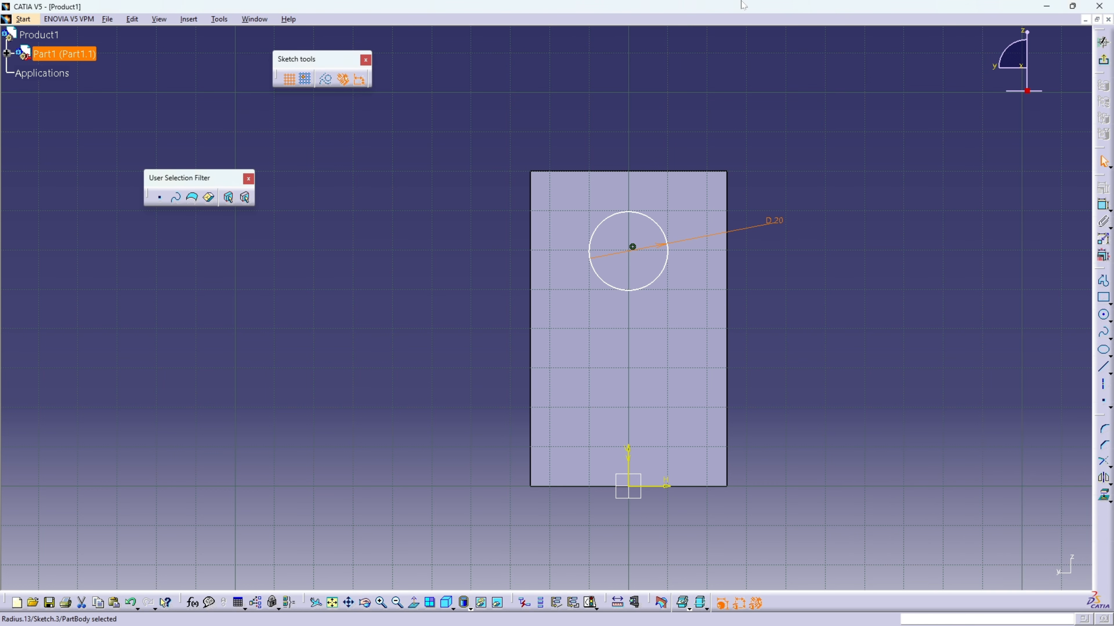
# Step: Dimension the circle centre's height above the bottom of the face, set it to 55 mm, and exit the sketch
pyautogui.click(1103, 204)
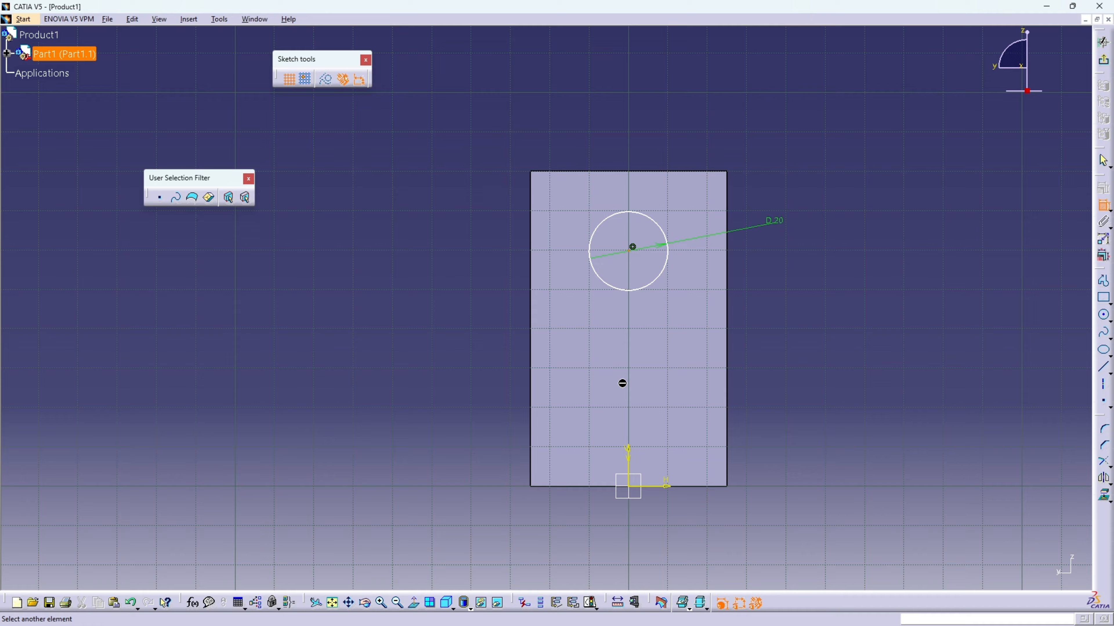
pyautogui.click(635, 490)
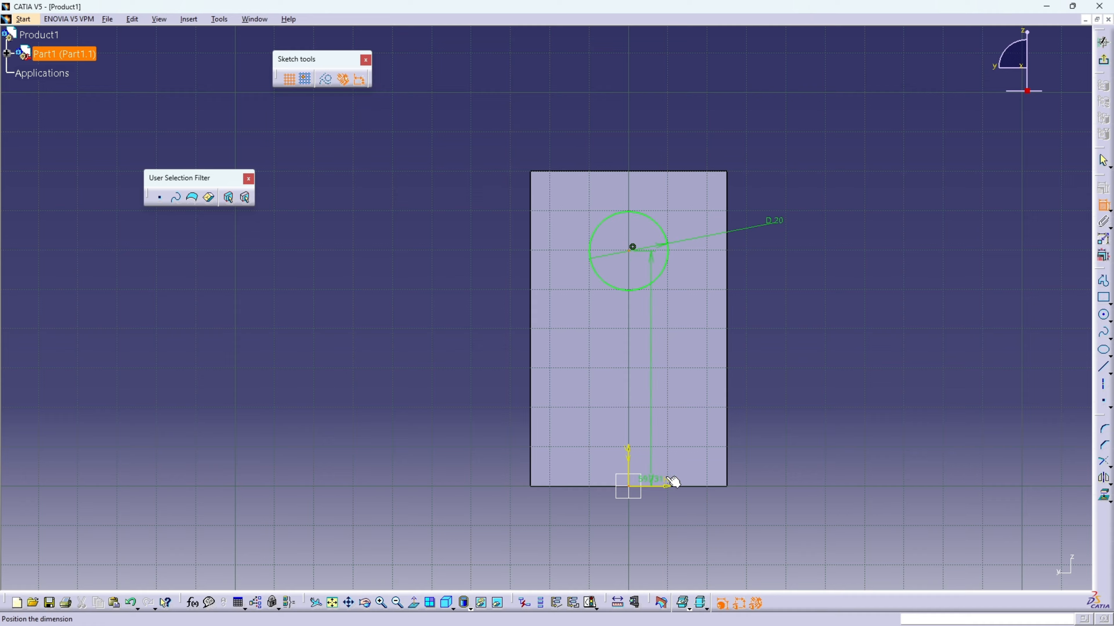
pyautogui.click(805, 393)
pyautogui.doubleClick(815, 392)
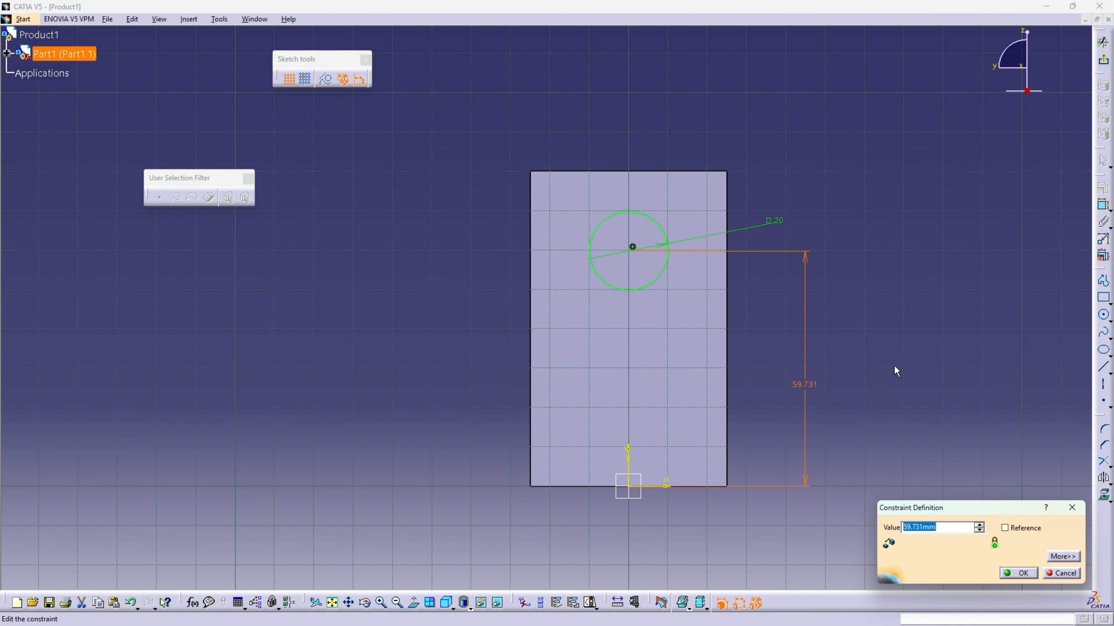
pyautogui.write('55')
pyautogui.press('Return')
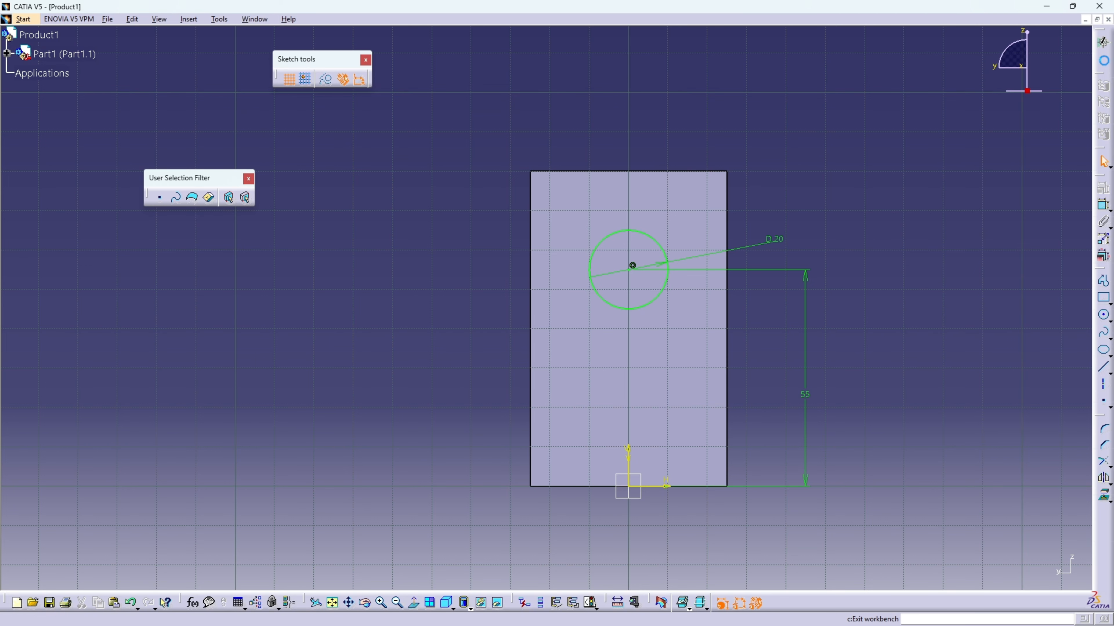
pyautogui.click(1105, 62)
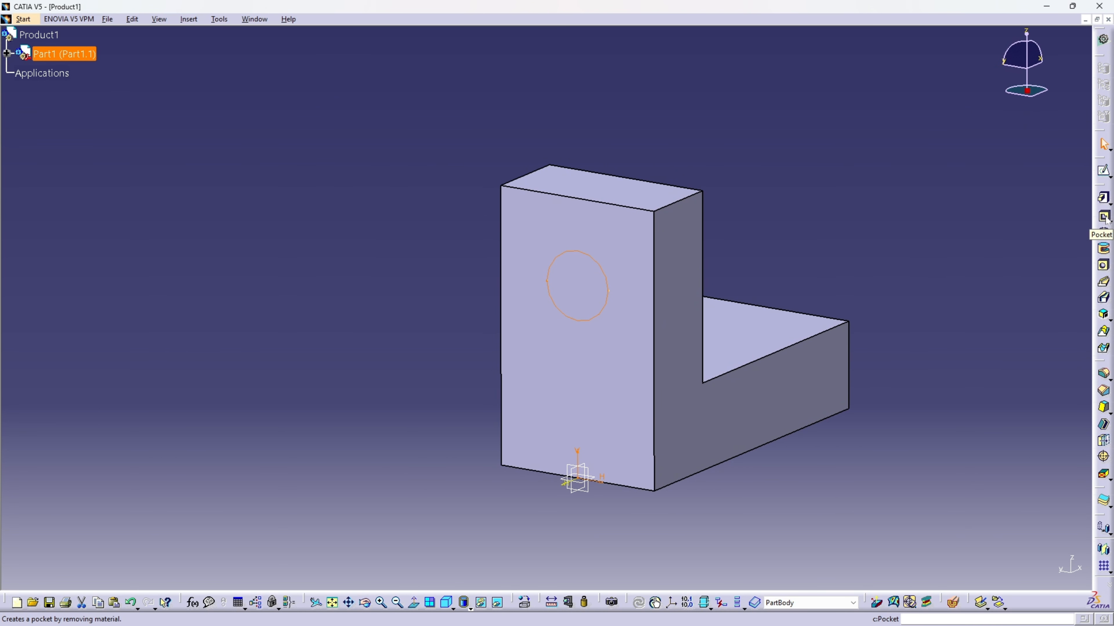
# Step: Cut the circle through the upright leg as a pocket of Dimension type, 25 mm deep
pyautogui.click(1104, 216)
pyautogui.moveTo(915, 241)
pyautogui.mouseDown(button='middle')
pyautogui.moveTo(892, 236)
pyautogui.moveTo(936, 246)
pyautogui.mouseUp(button='middle')
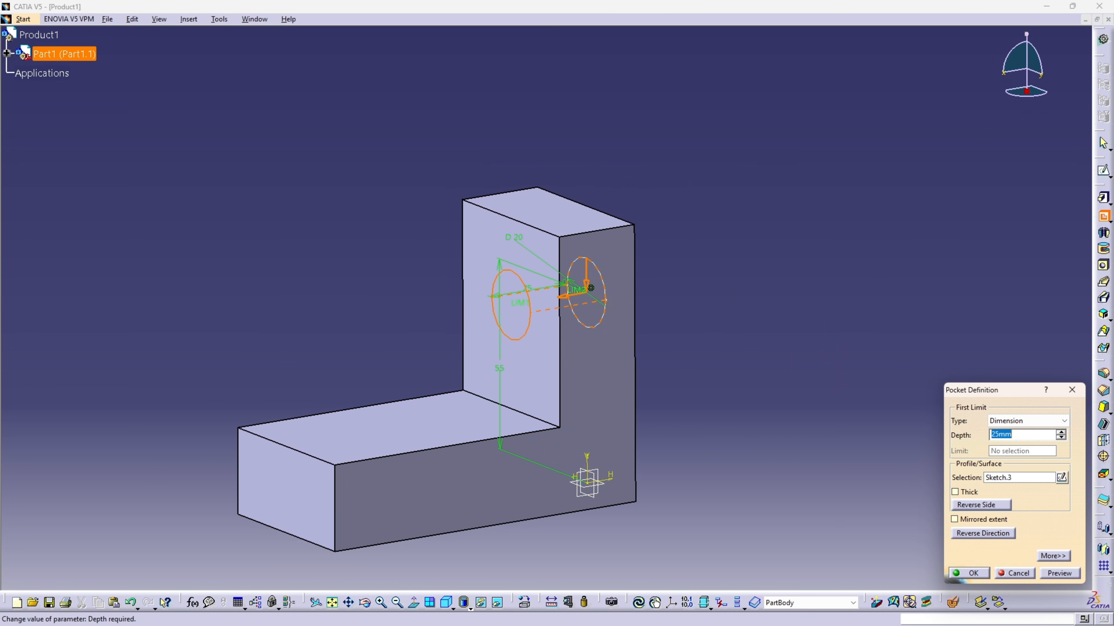
pyautogui.click(1064, 421)
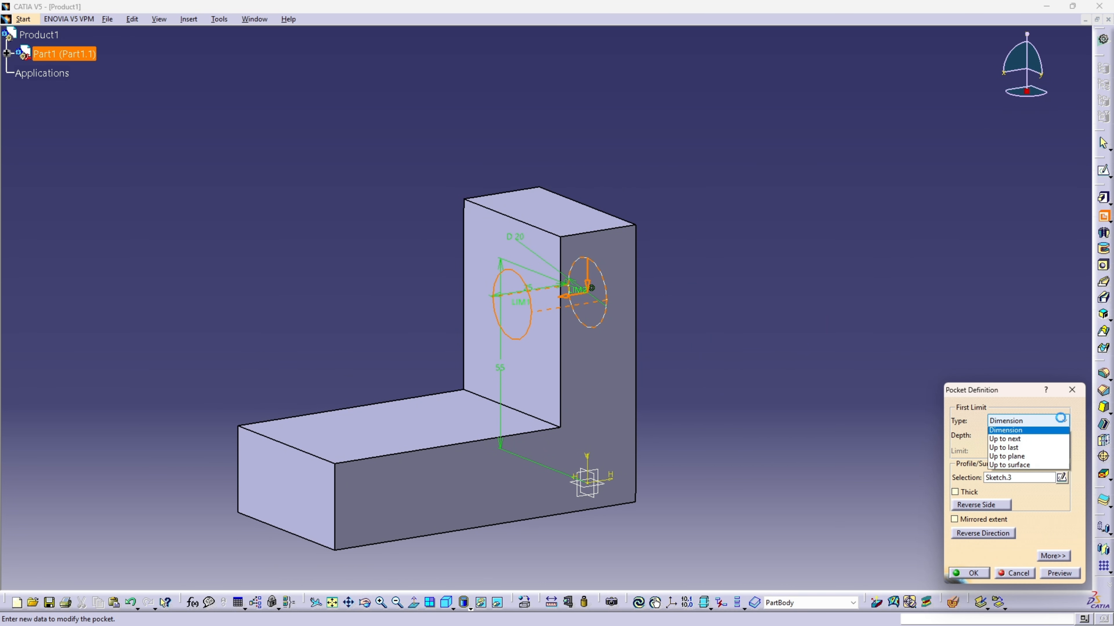
pyautogui.click(1062, 422)
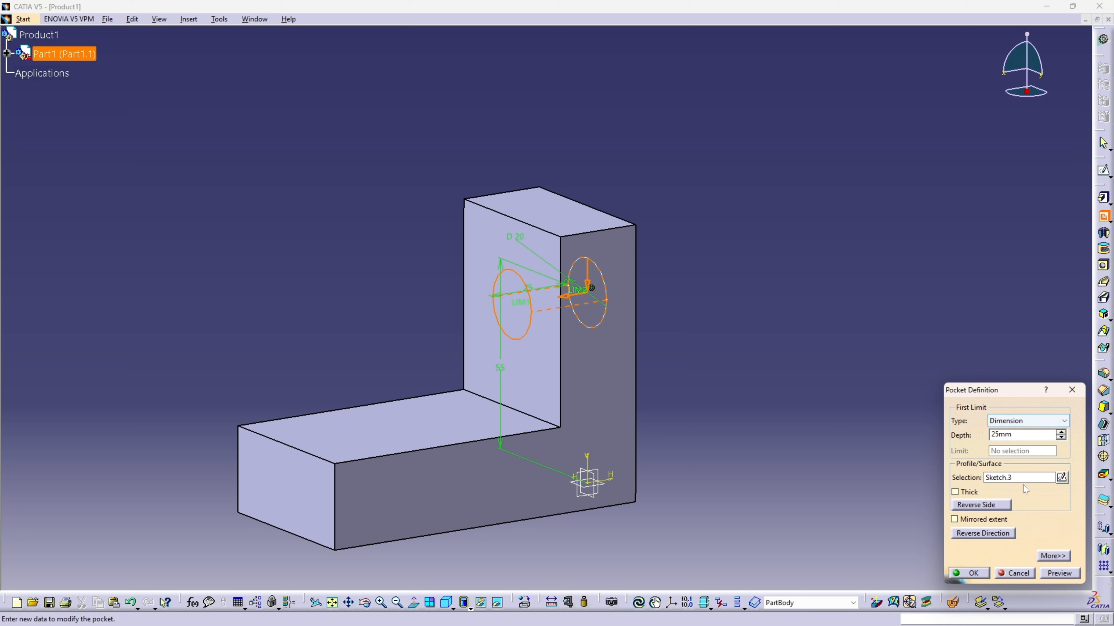
pyautogui.click(1059, 575)
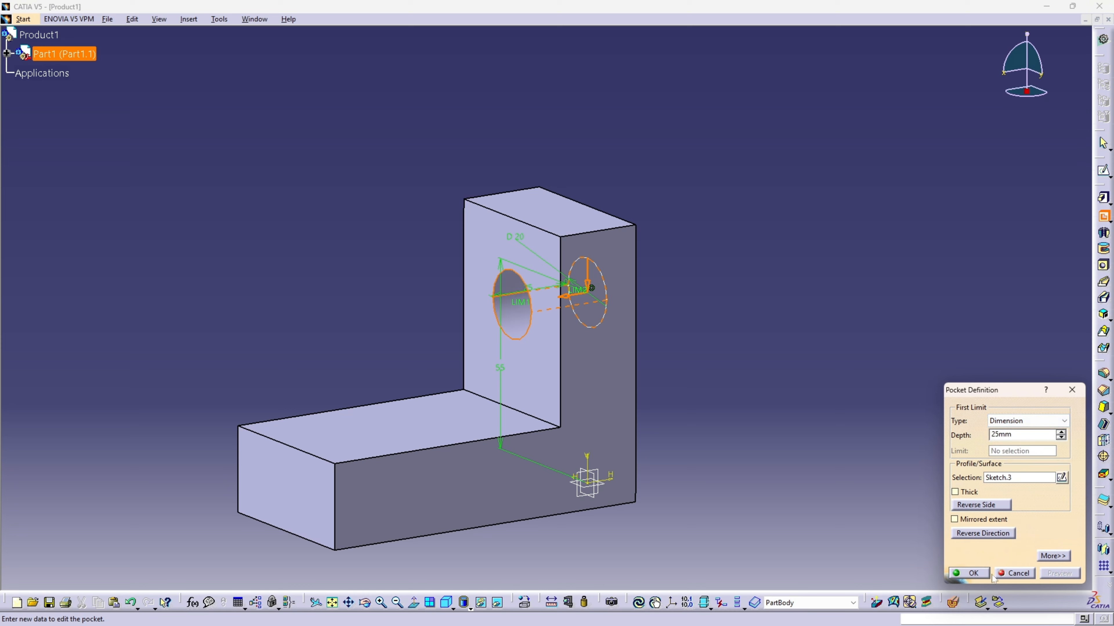
pyautogui.click(970, 573)
pyautogui.moveTo(738, 368); pyautogui.dragTo(797, 322, button='middle')
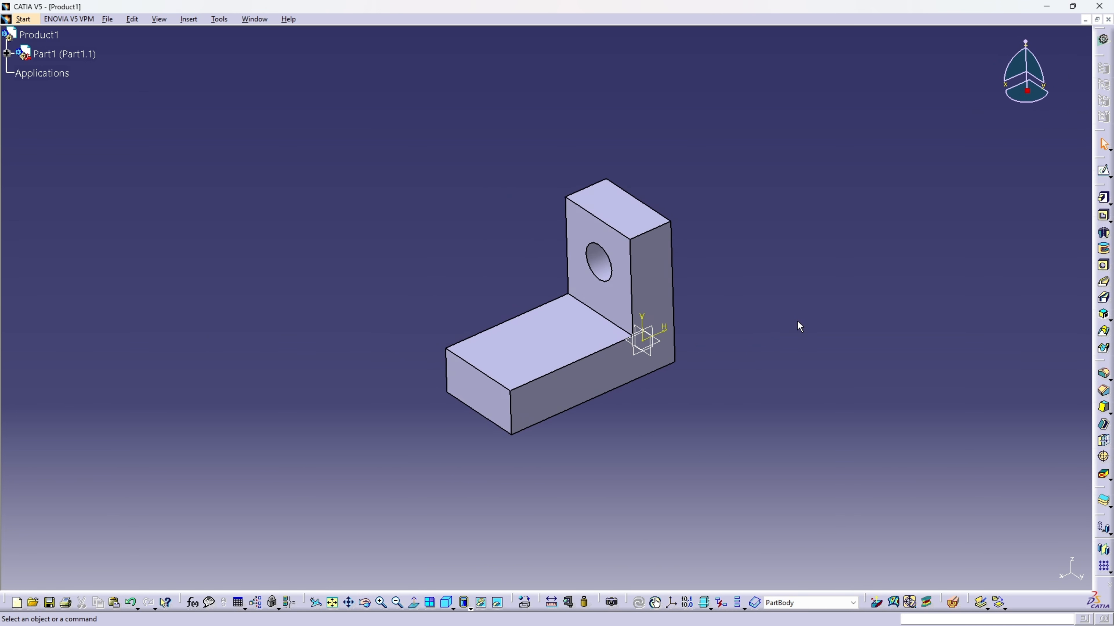